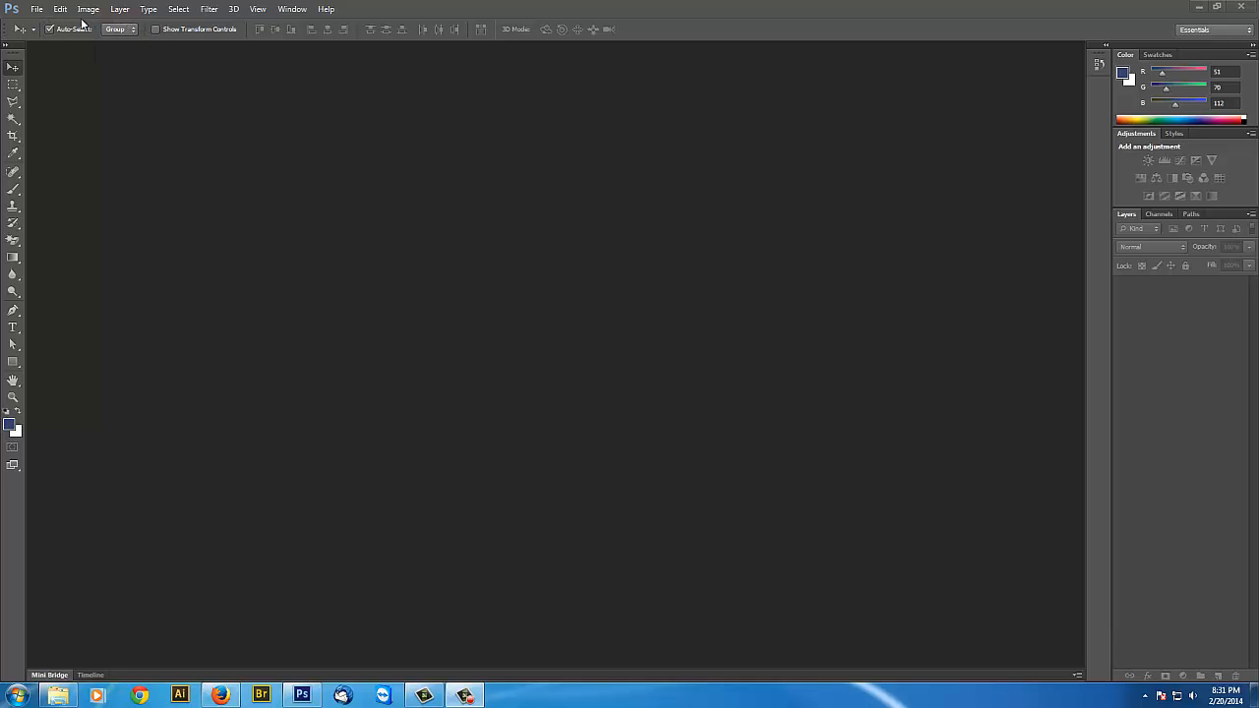
Open the HPIM1930 photo from the Challenge_5_practice_images folder
left_click(36, 10)
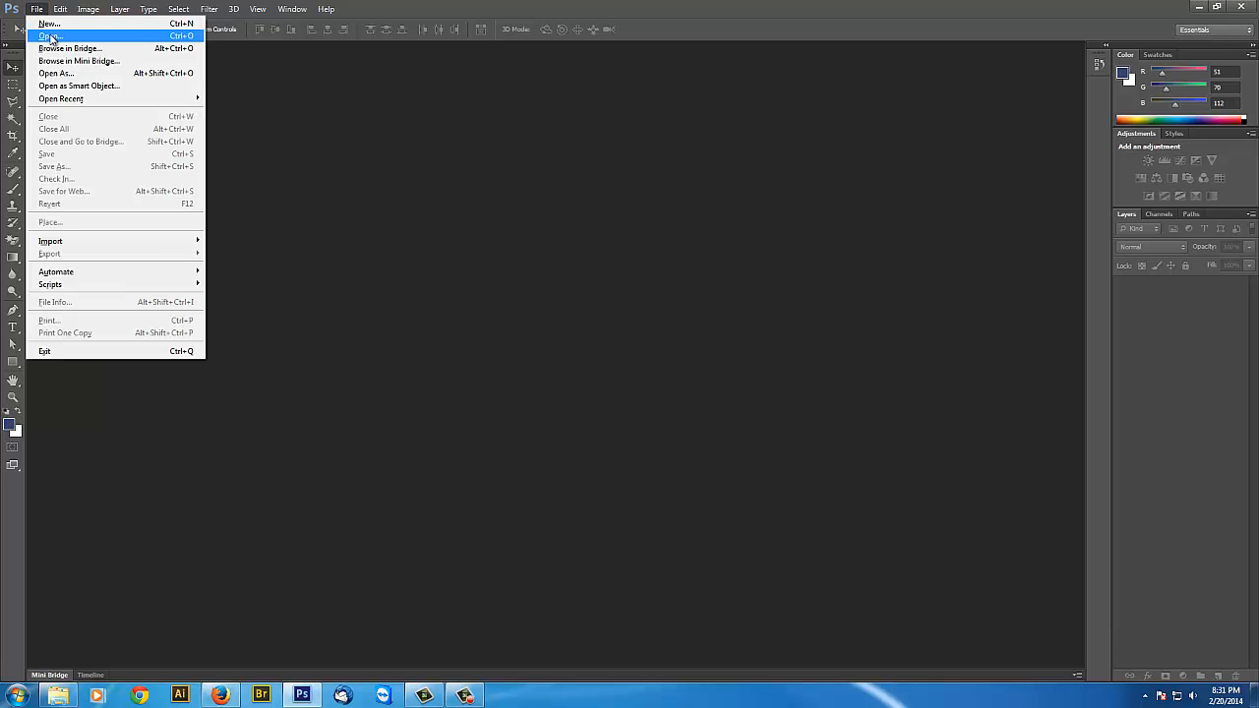
left_click(50, 36)
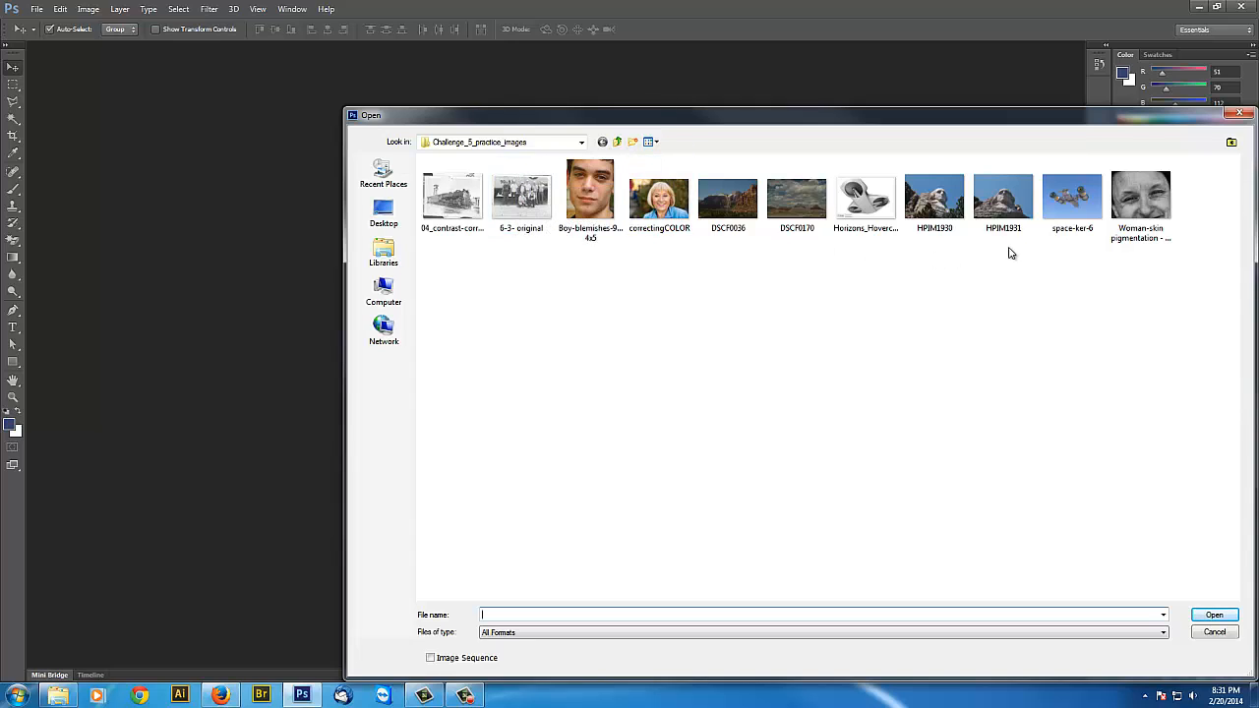
left_click(938, 212)
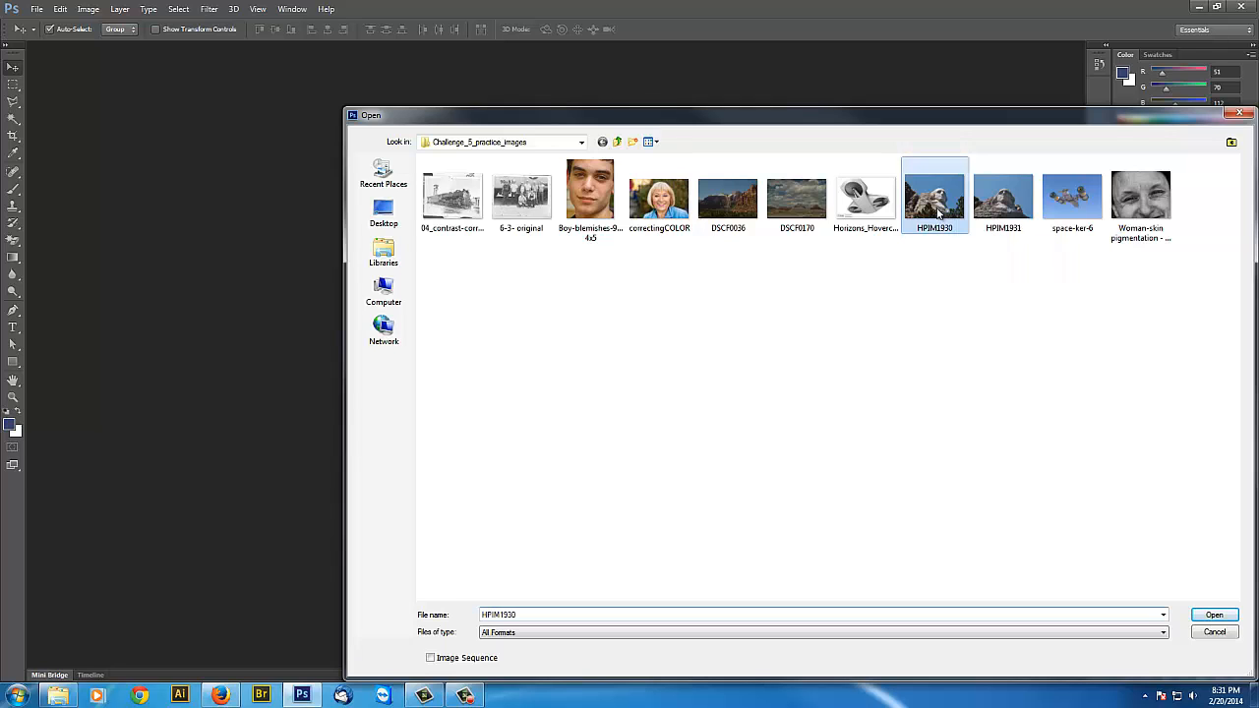
left_click(1213, 616)
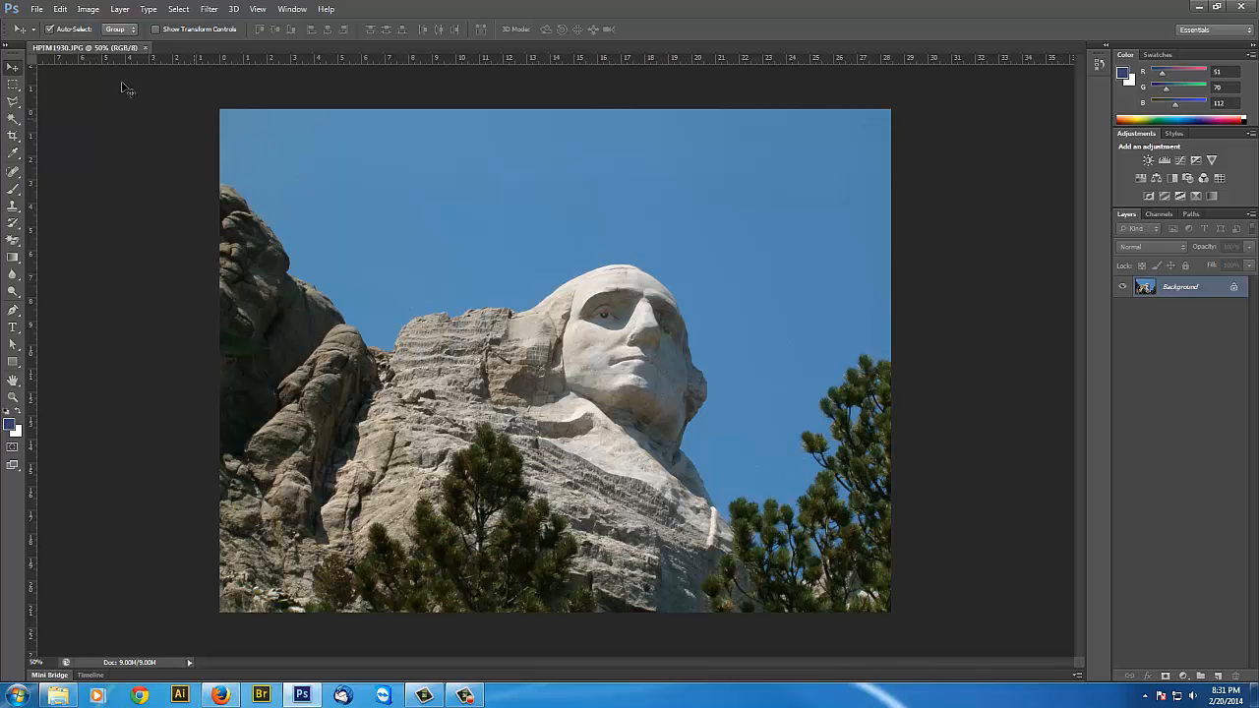
Open the space-ker-6 image from the same folder as a second document and keep it active
left_click(37, 9)
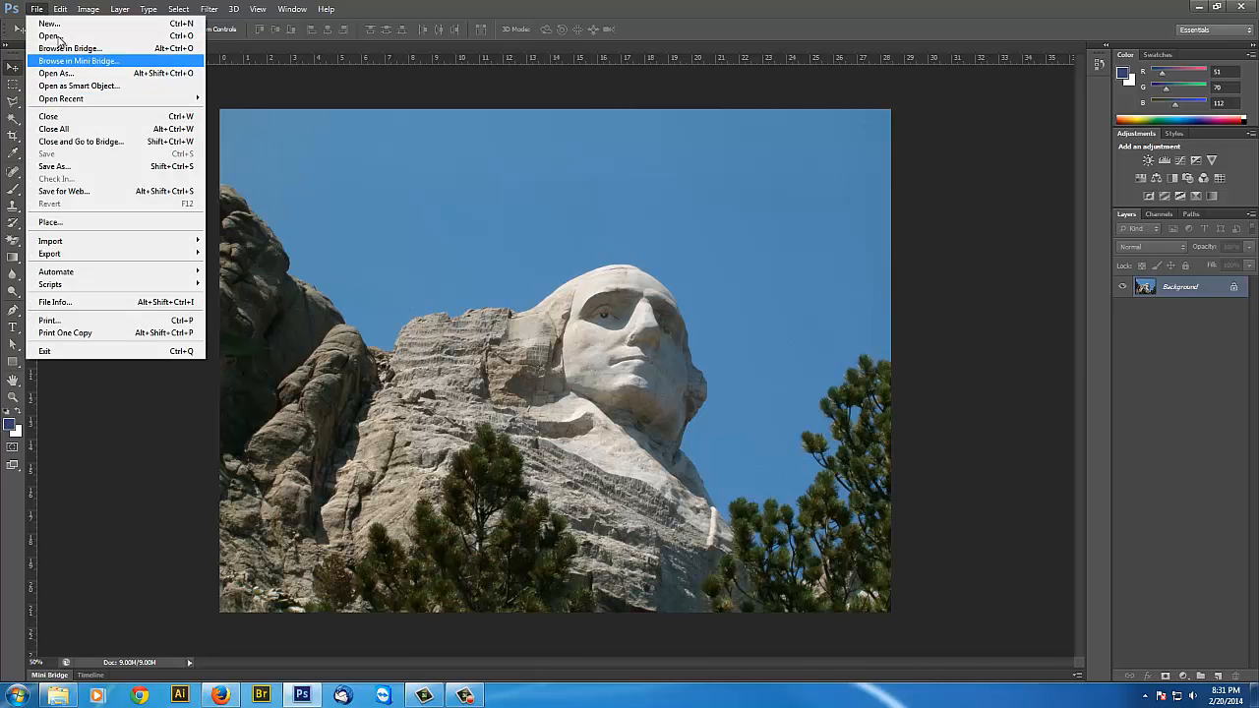
left_click(60, 37)
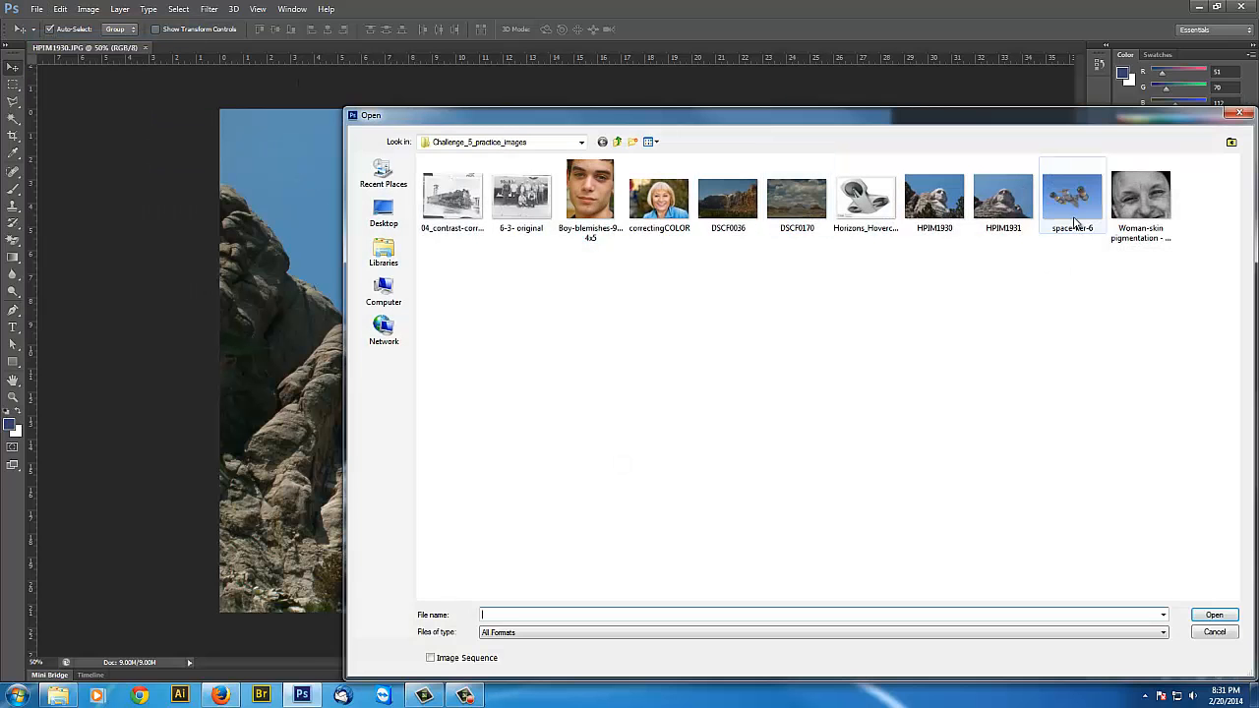
left_click(1072, 213)
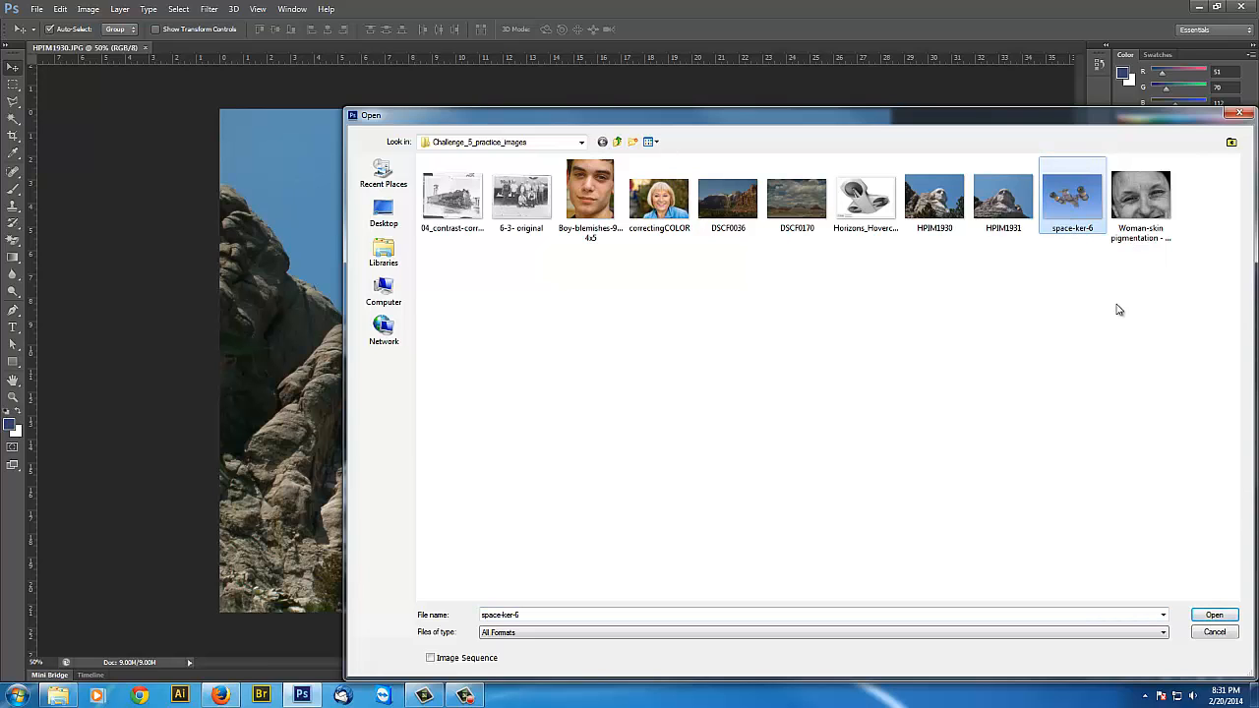
left_click(1215, 614)
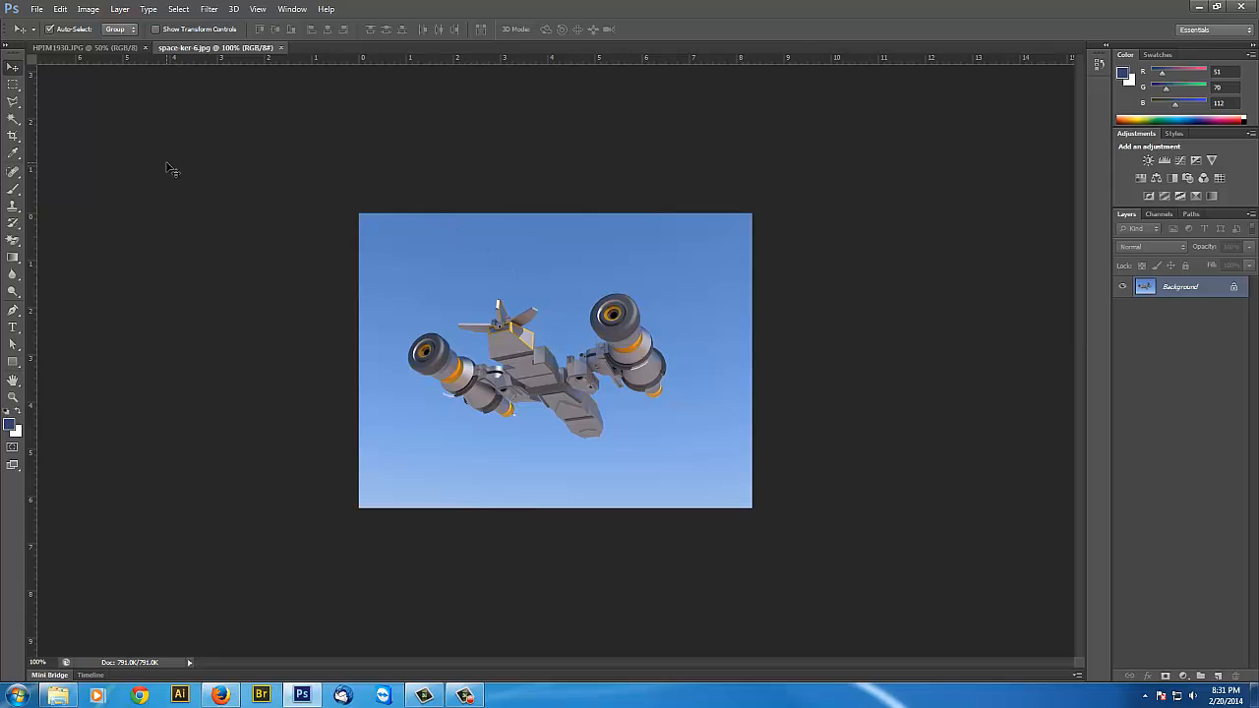
left_click(118, 49)
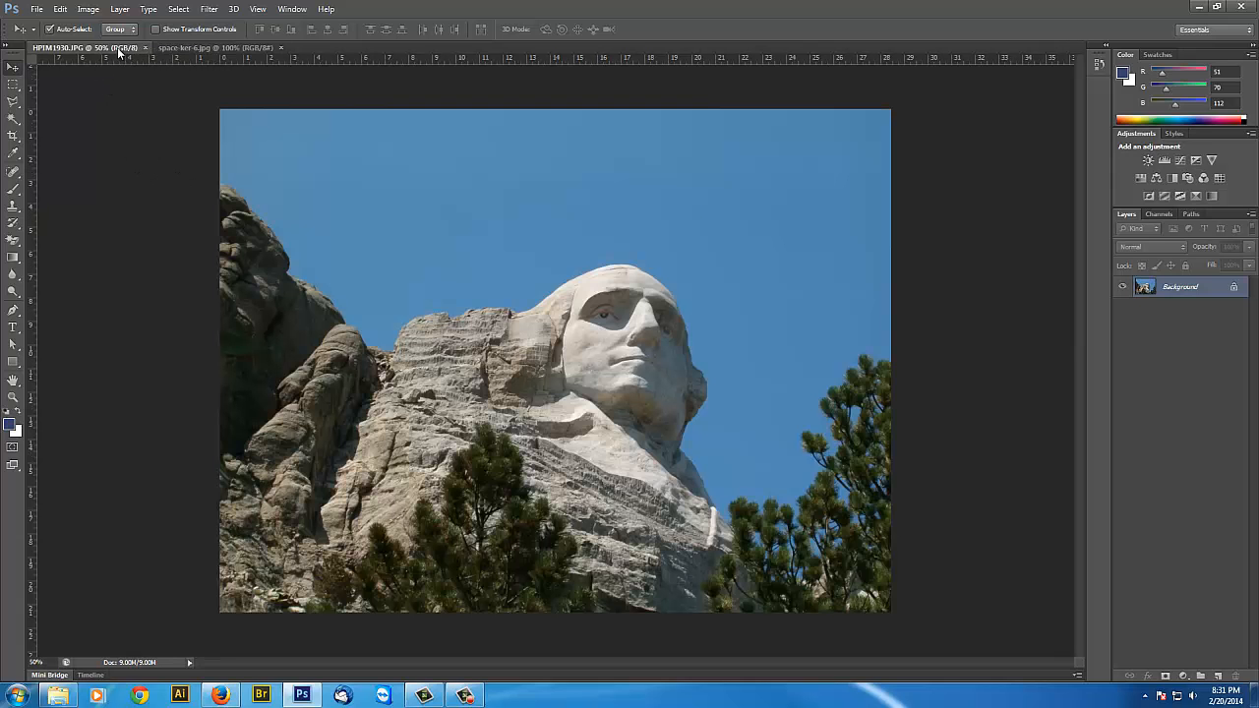
left_click(188, 48)
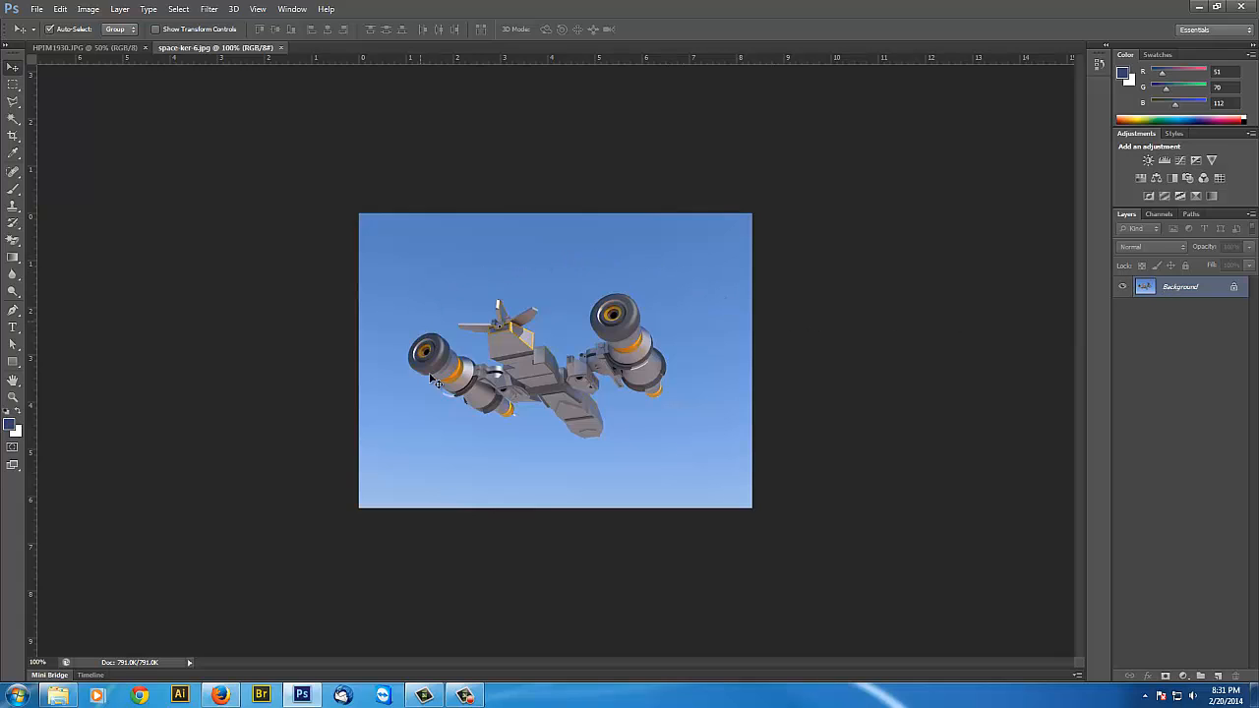
Erase the sky in the upper-left corner of the spaceship image with the regular Eraser tool
left_click(17, 241)
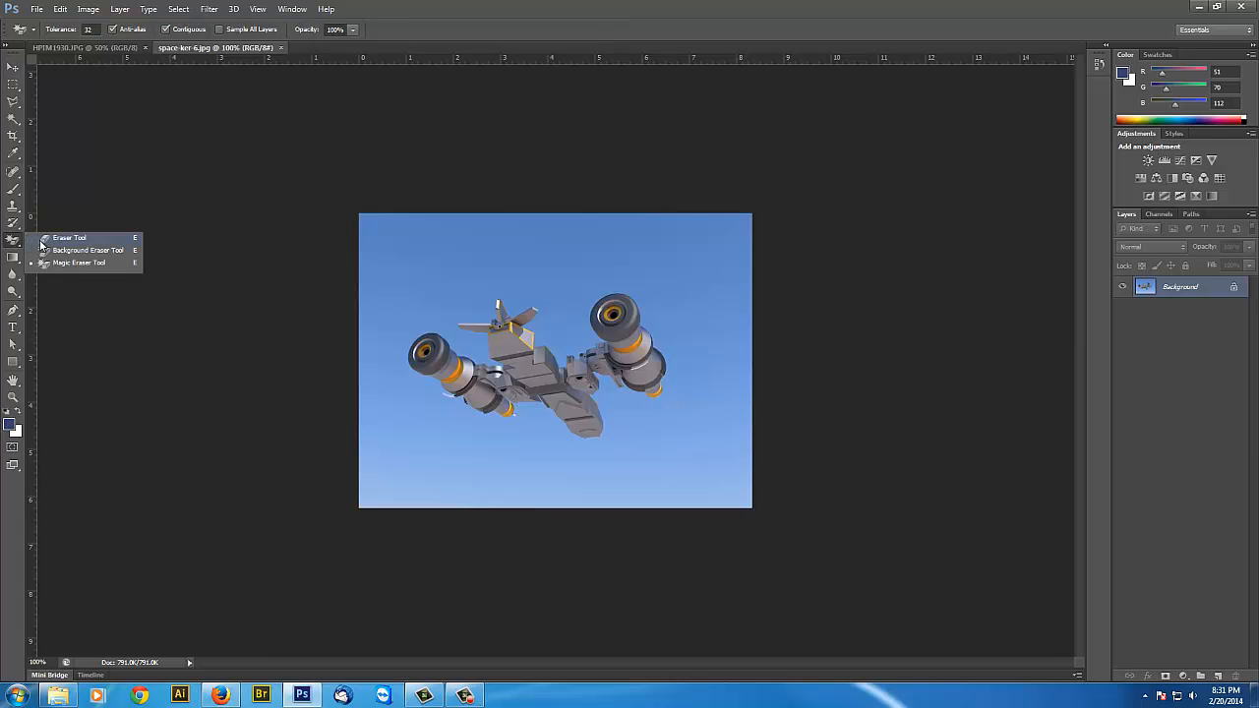
left_click(59, 238)
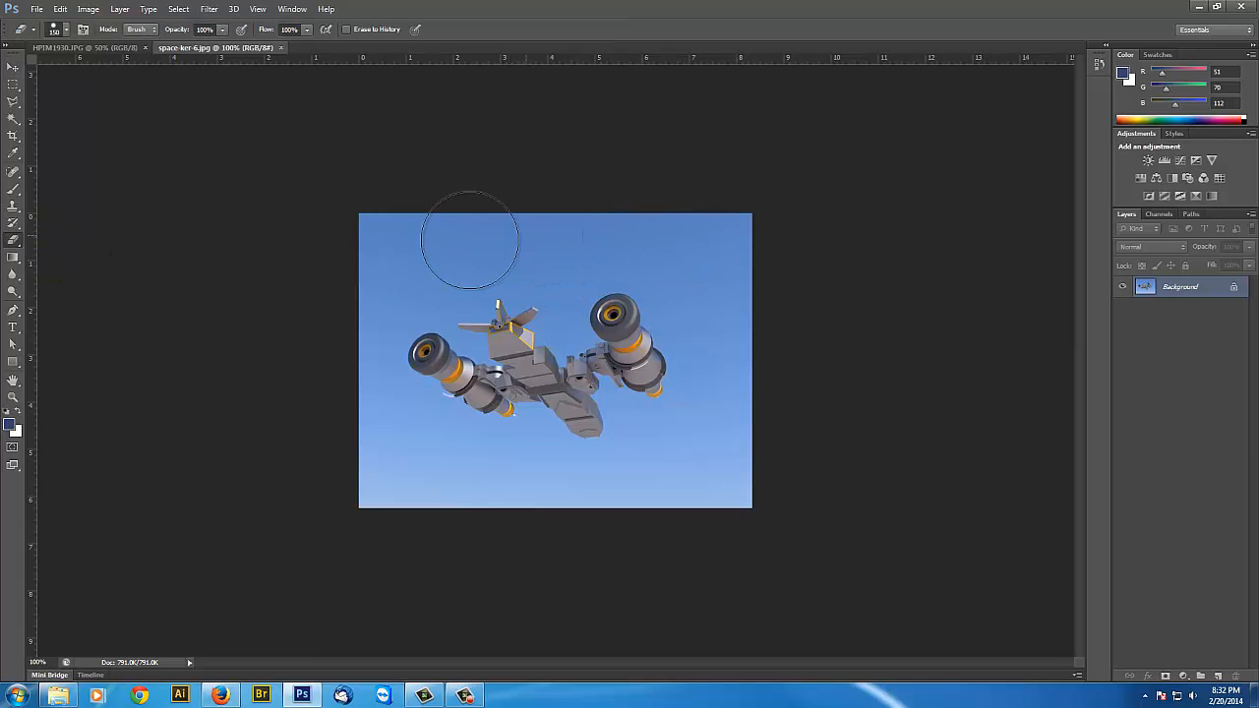
mouse_move(413, 234)
left_mouse_down()
mouse_move(361, 245)
mouse_move(503, 200)
left_mouse_up()
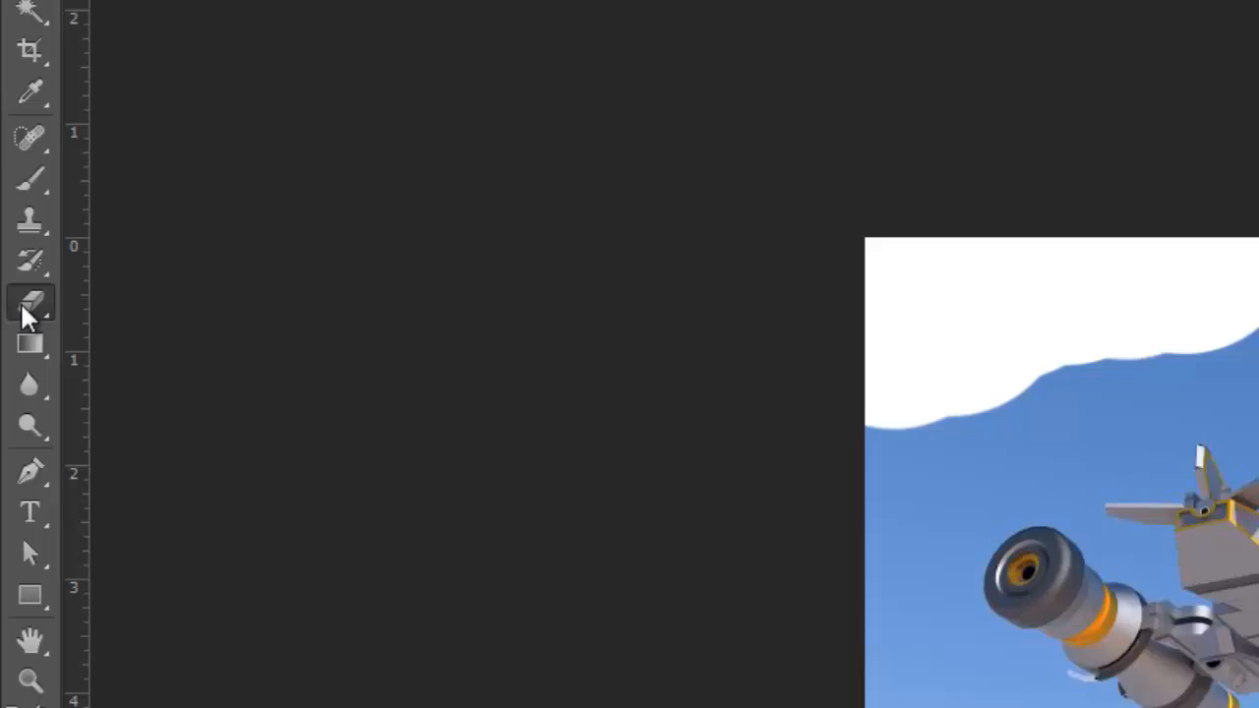
Remove the upper sky, the lower sky and the white patch around the spaceship with the Magic Eraser tool
left_click(27, 305)
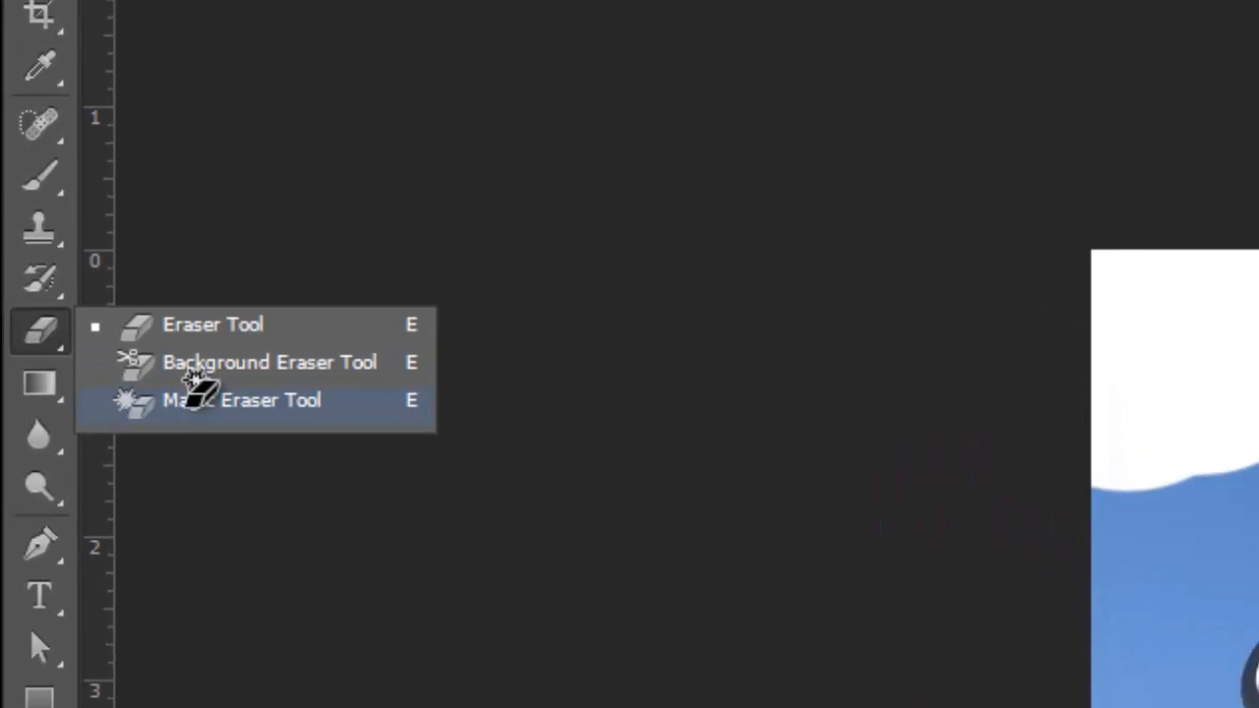
left_click(208, 423)
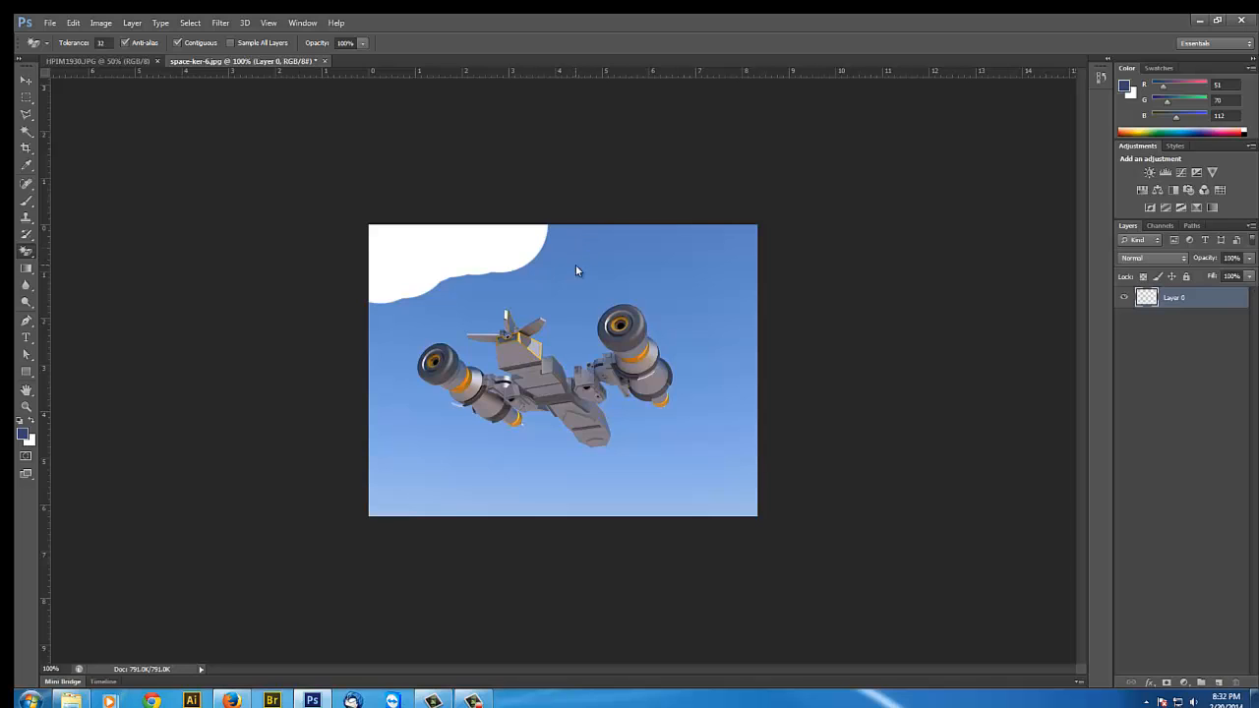
left_click(576, 264)
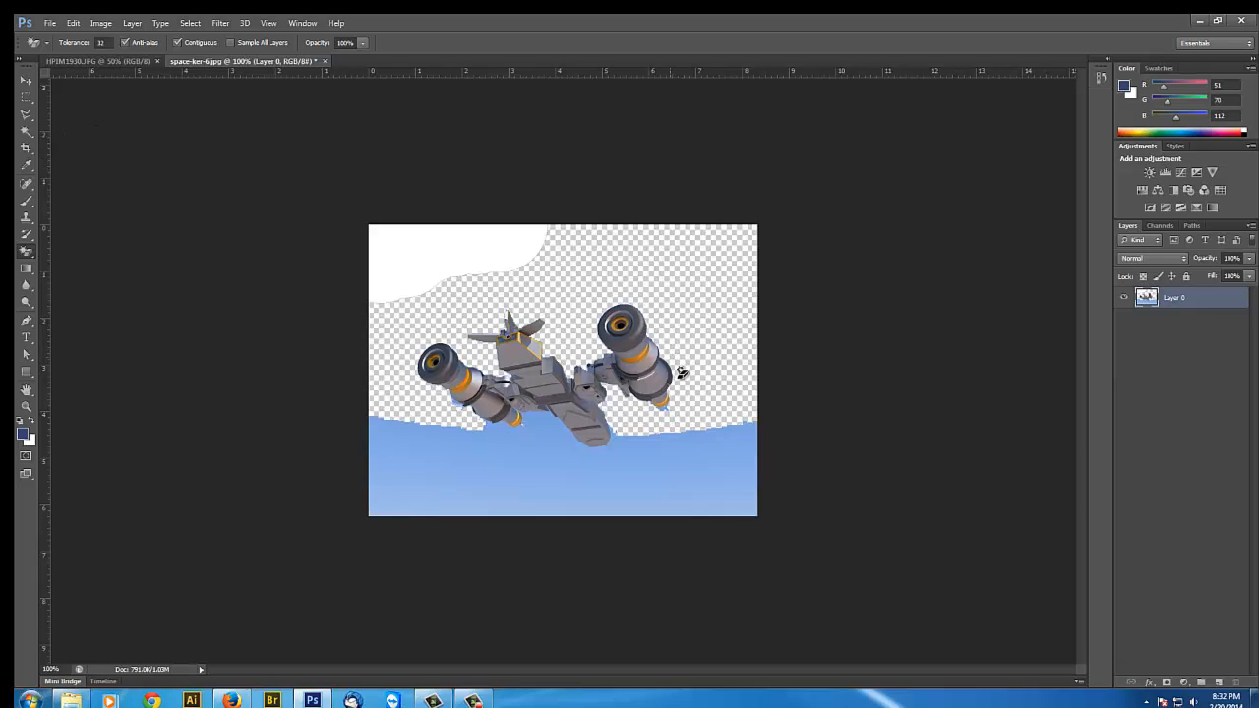
left_click(665, 470)
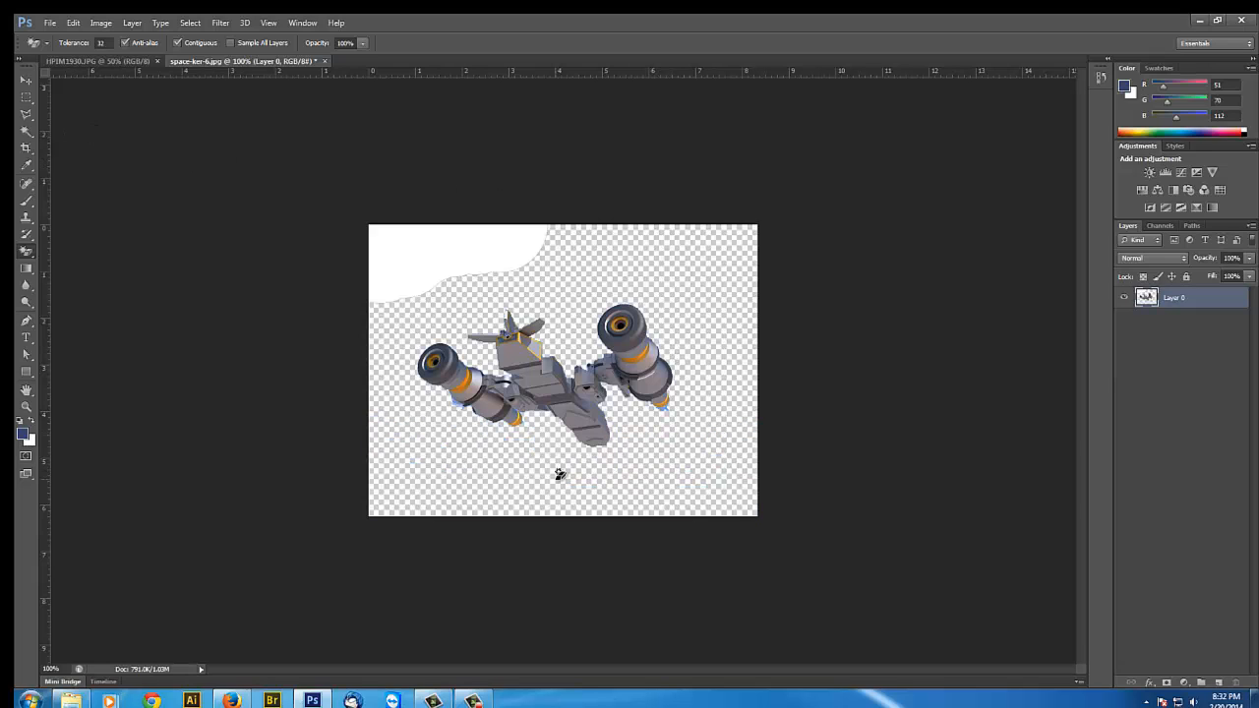
left_click(439, 266)
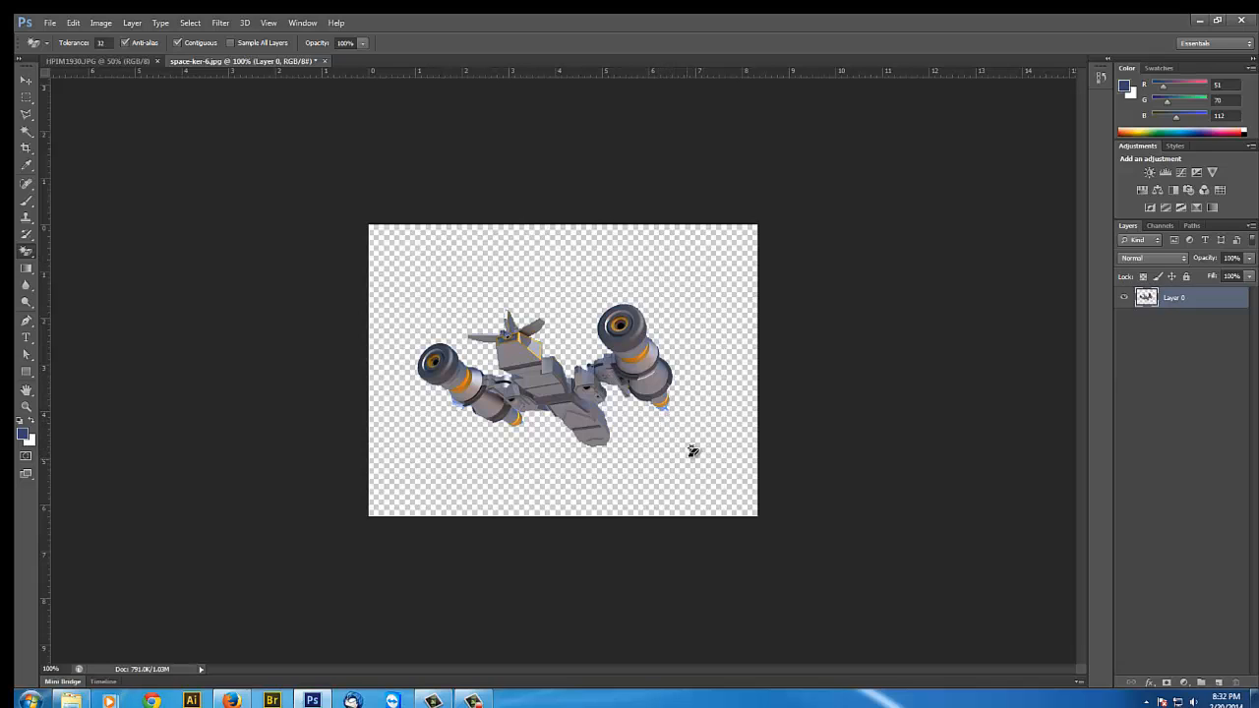
Outline the leftover blue pixels beneath the spaceship's left engine with the Polygonal Lasso, delete them and clear the selection
key("ctrl+plus")
key("ctrl+plus")
key("ctrl+plus")
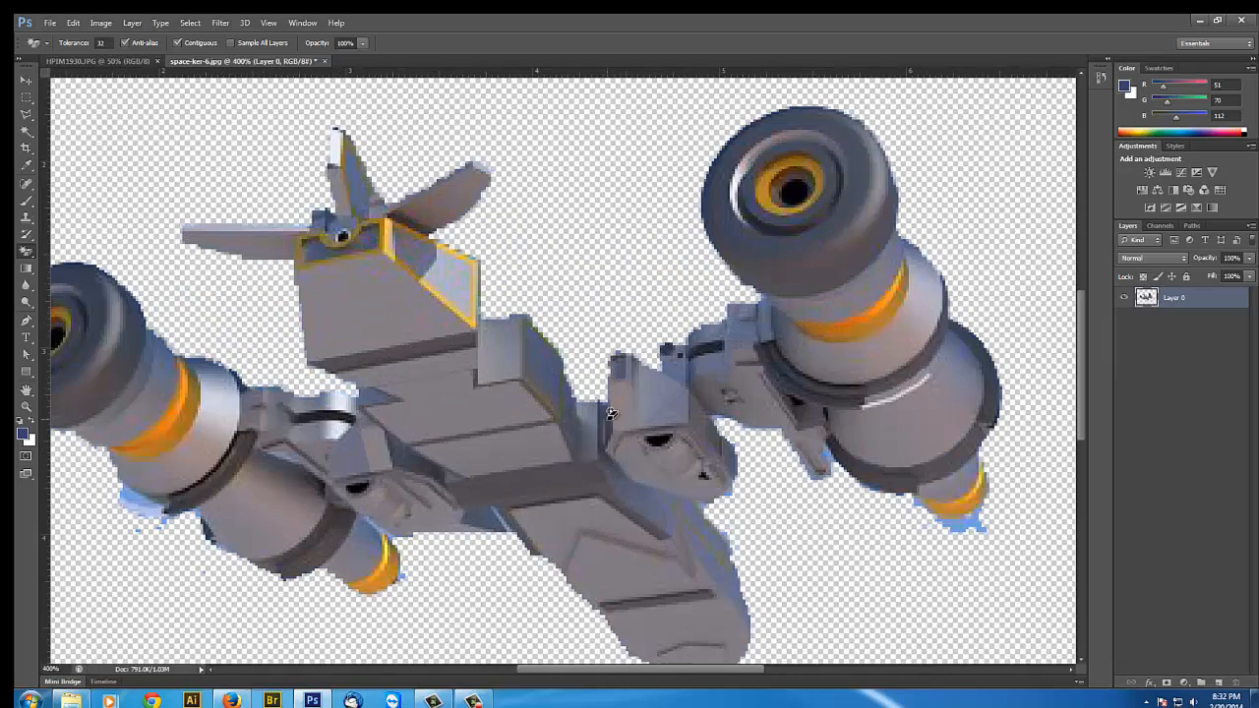
left_click_drag(395, 399, 563, 279)
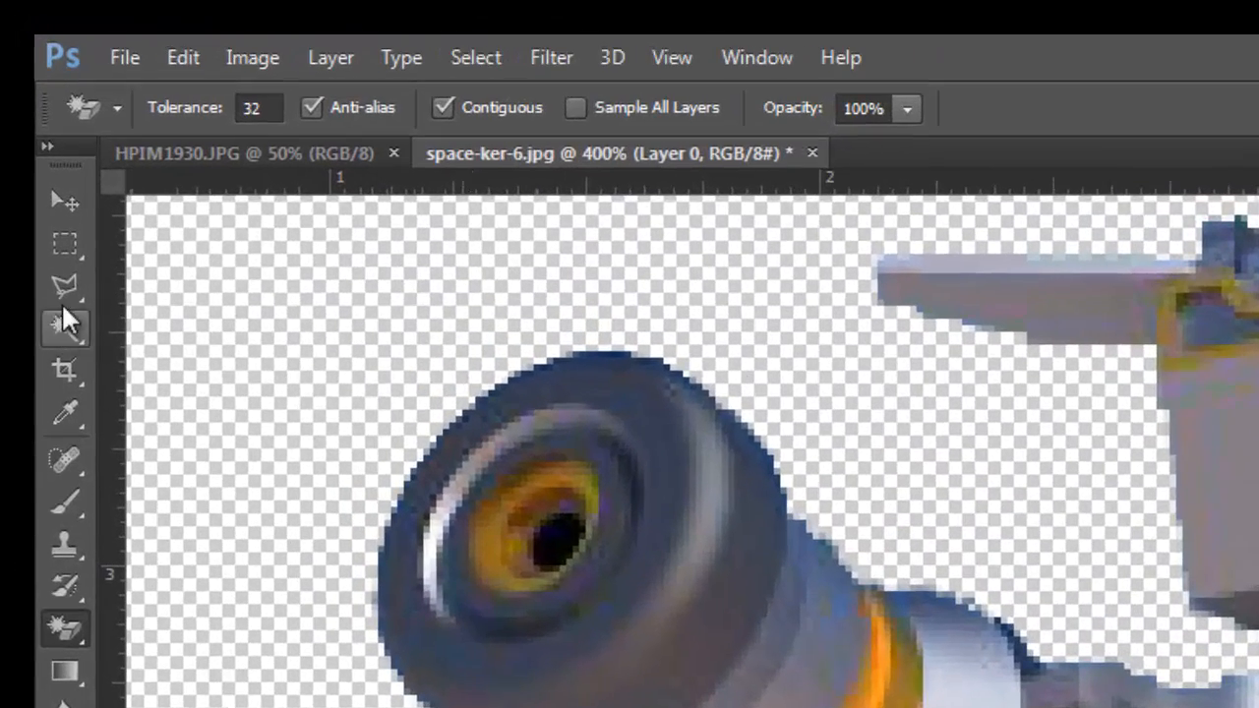
left_click(66, 295)
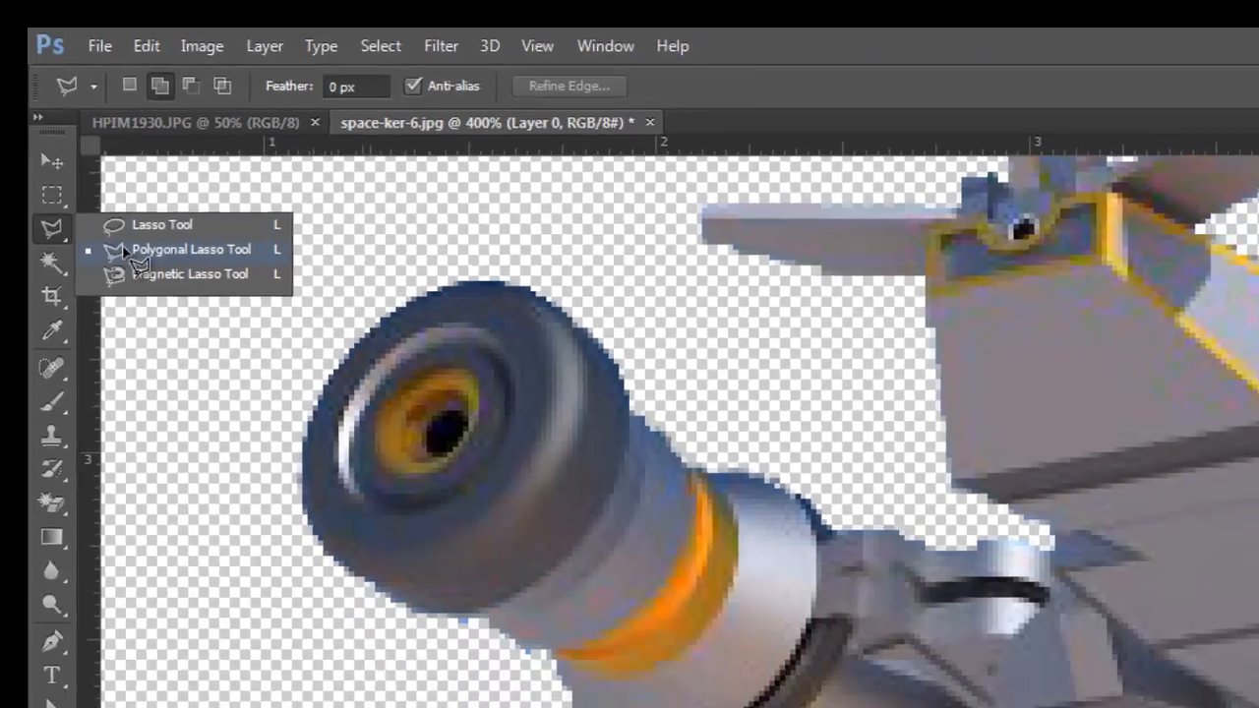
left_click(151, 307)
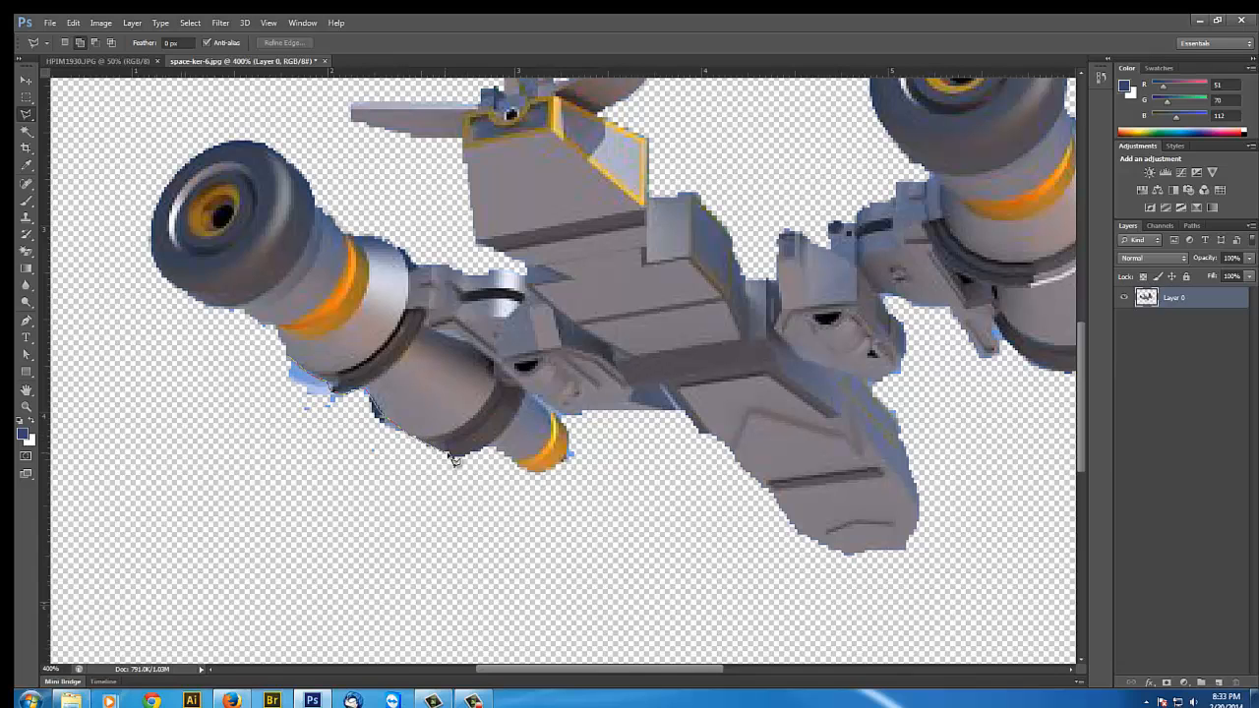
left_click(454, 457)
left_click(247, 490)
left_click(210, 423)
left_click(217, 358)
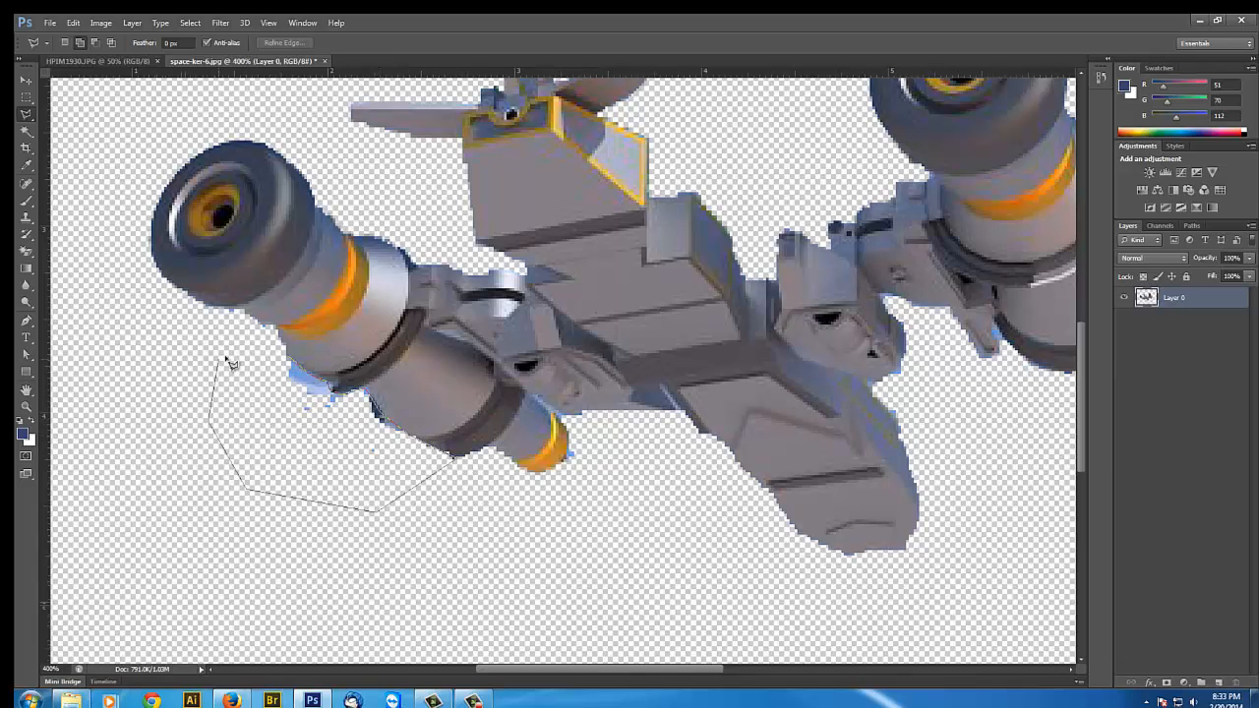
double_click(273, 376)
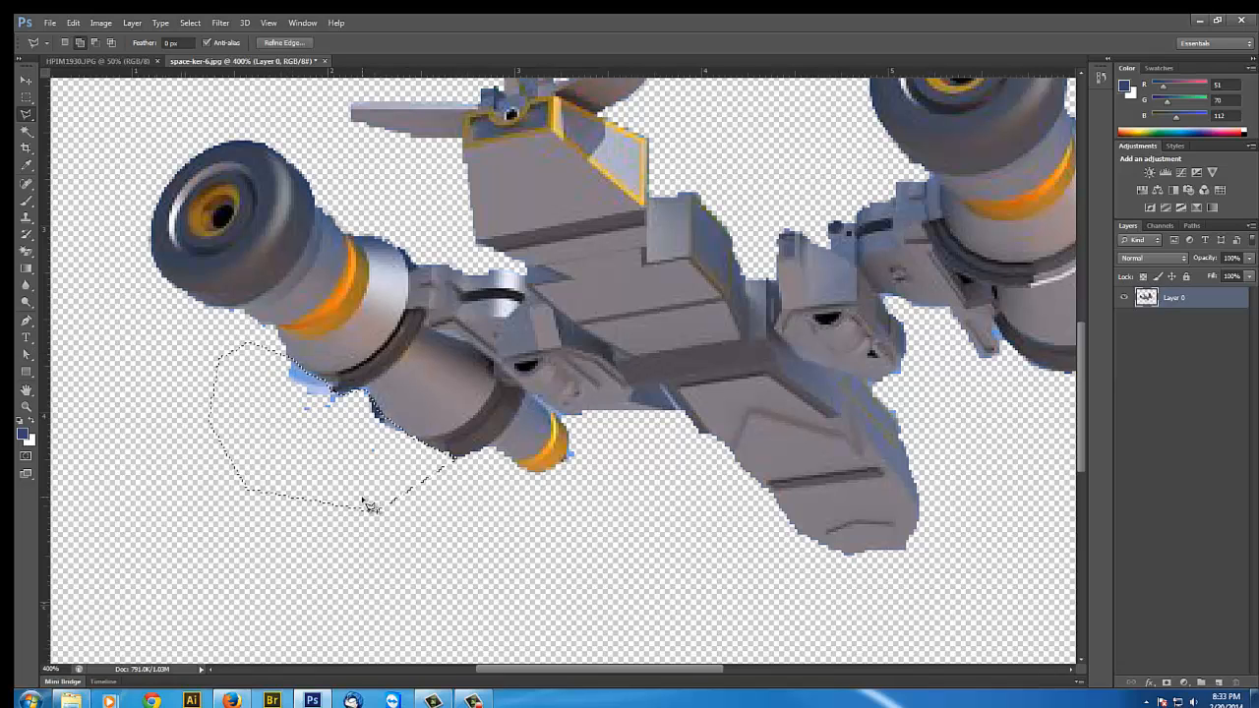
key("Delete")
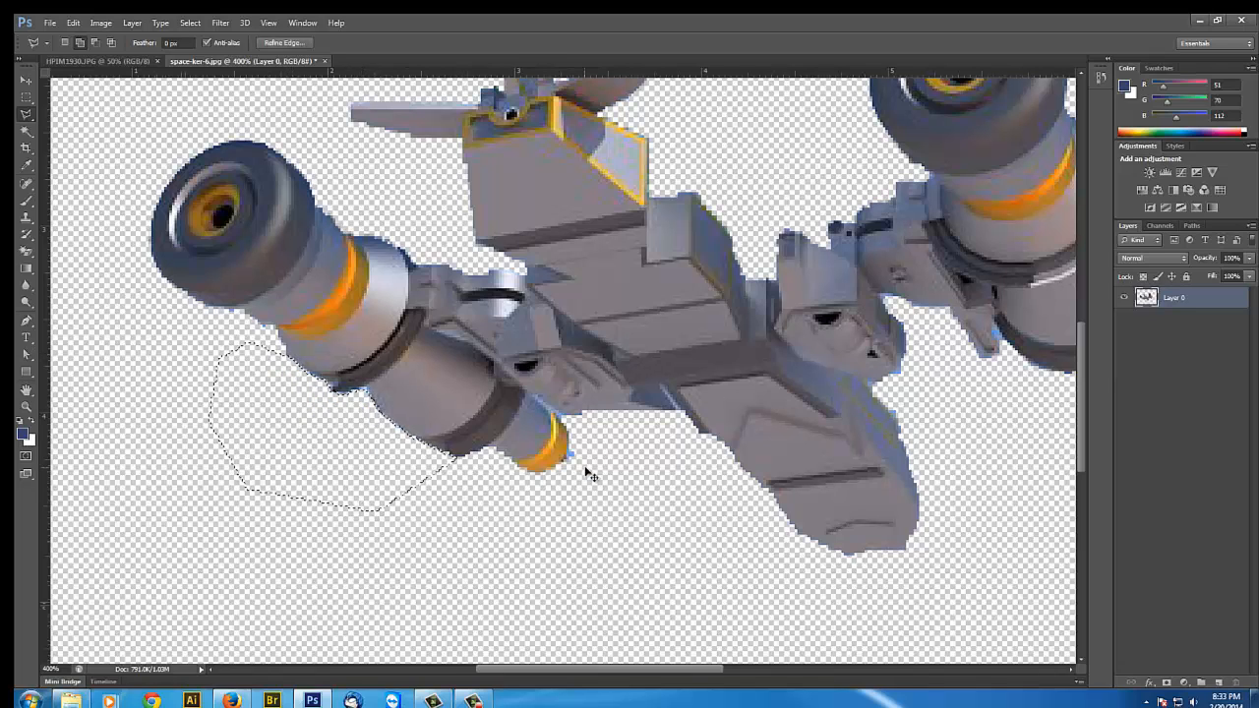
key("ctrl+d")
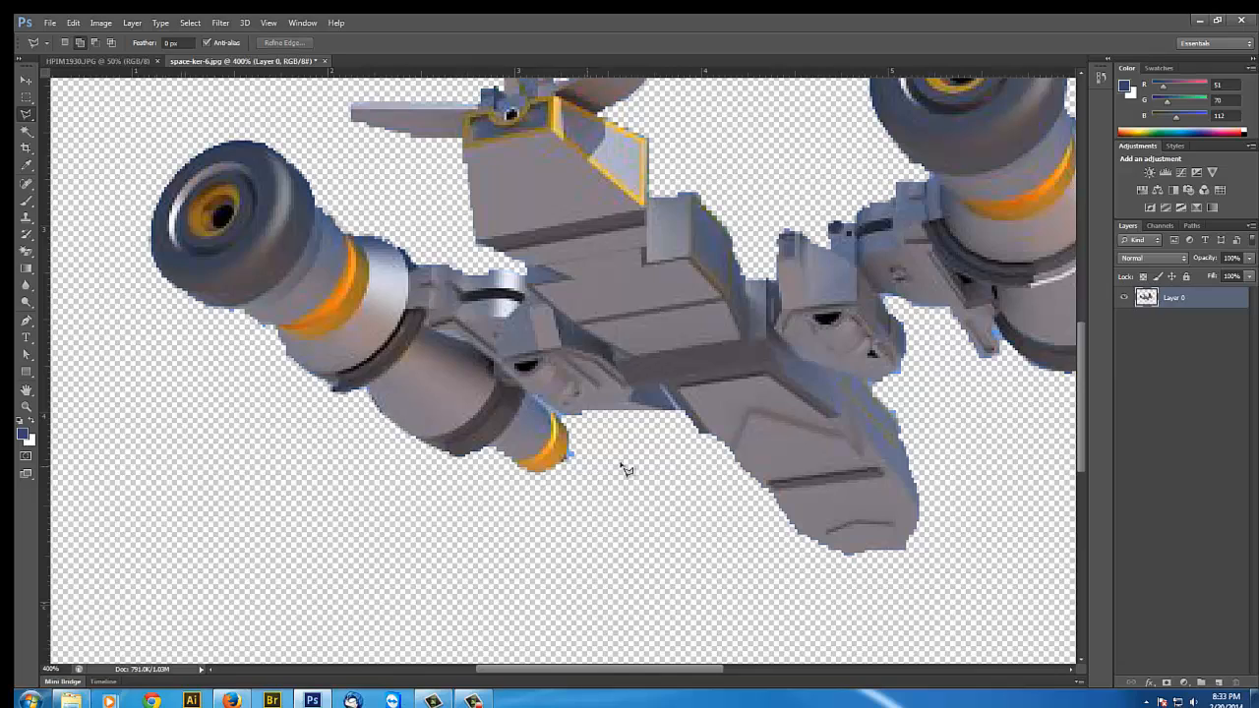
Outline the leftover blue pixels at the lower tip of the spaceship's right engine with the Polygonal Lasso and delete them
left_click_drag(769, 442, 445, 521)
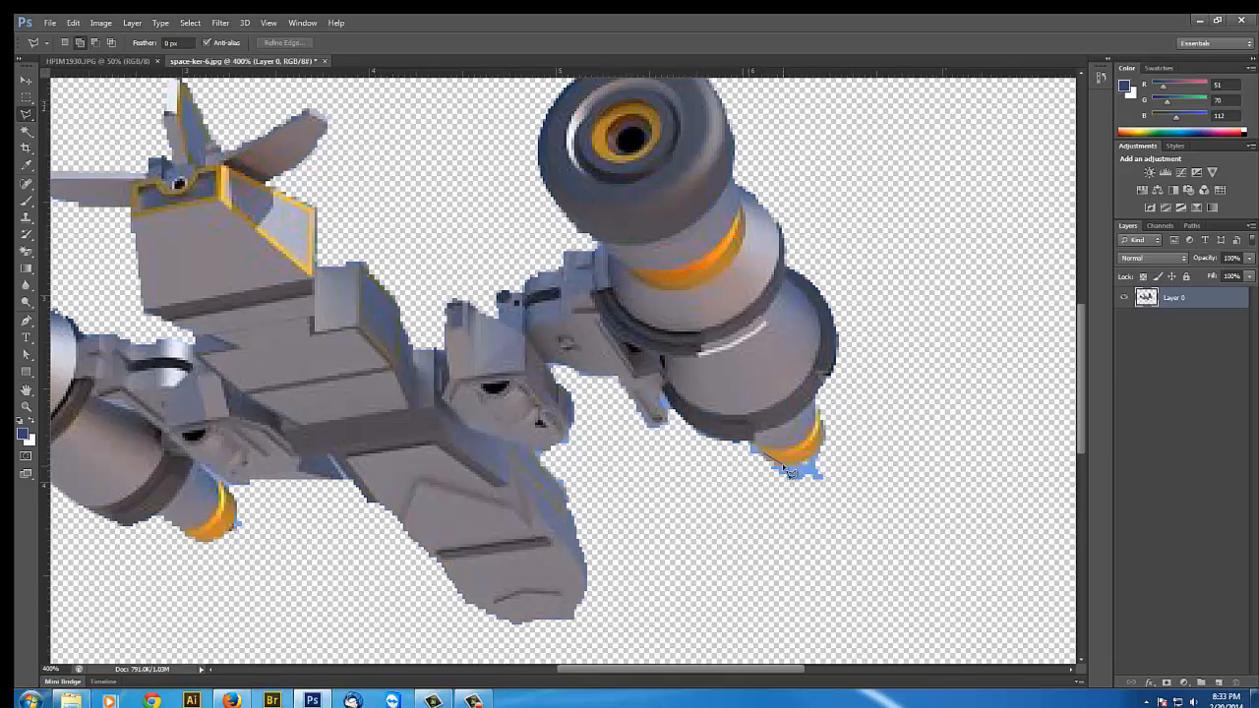
left_click(826, 431)
left_click(897, 454)
left_click(839, 513)
left_click(755, 503)
left_click(751, 456)
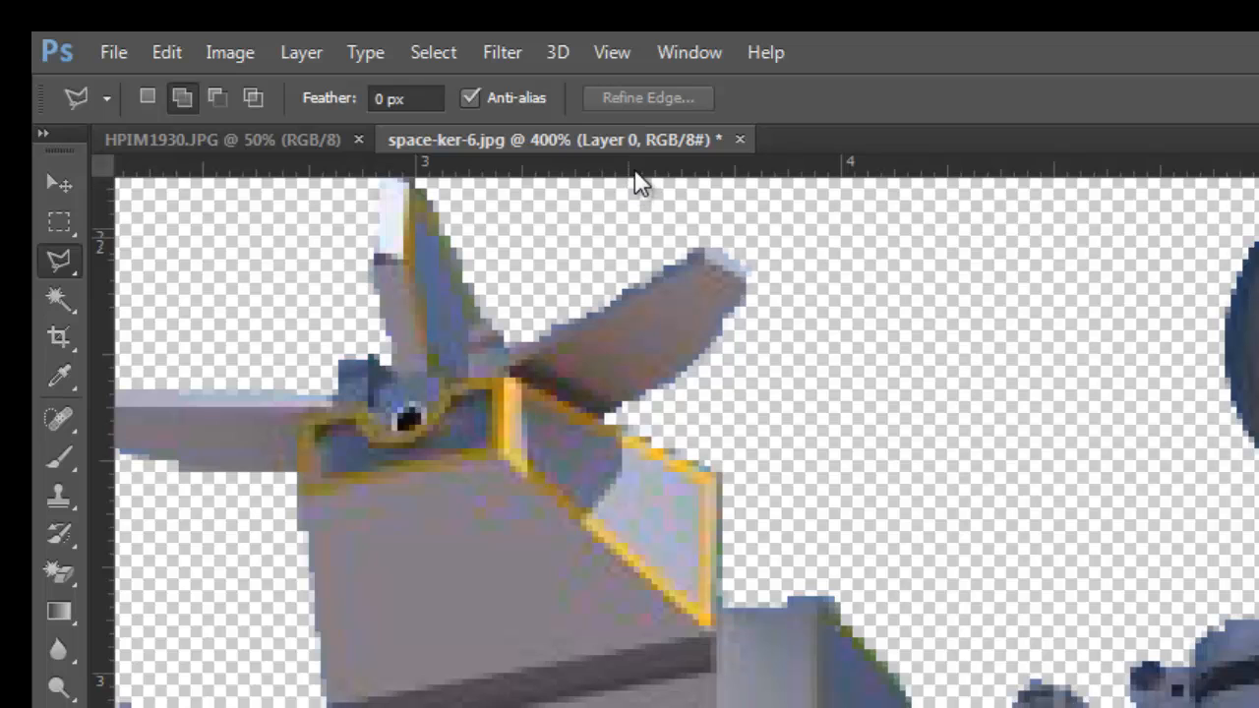
Float the space-ker-6 document in its own window and copy the spaceship into the HPIM1930 photo with the Move tool
left_click_drag(584, 139, 988, 262)
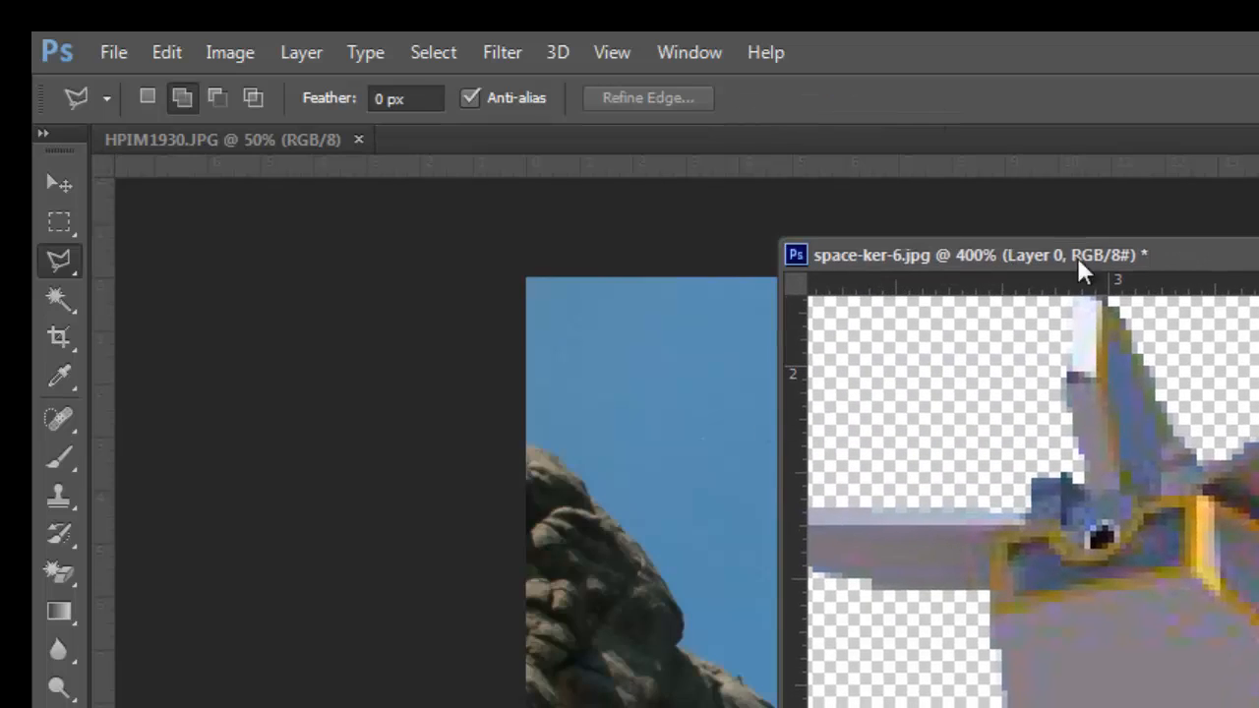
left_click_drag(1192, 247, 982, 141)
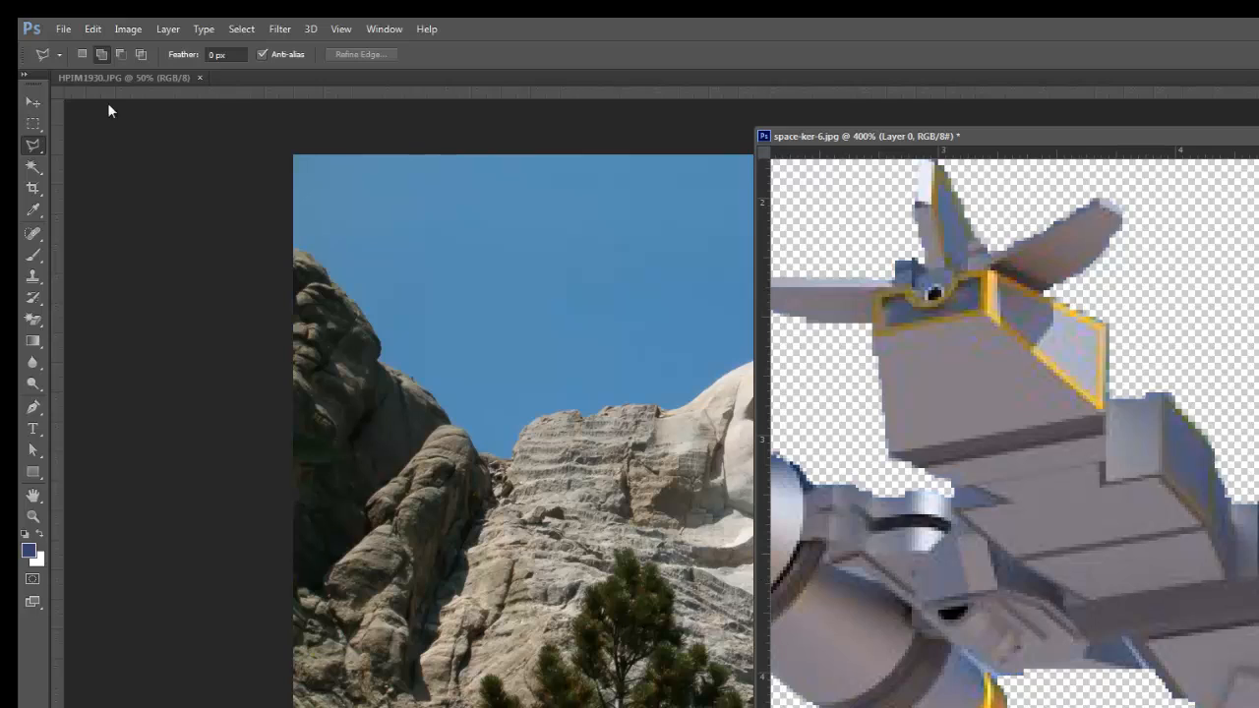
left_click(33, 103)
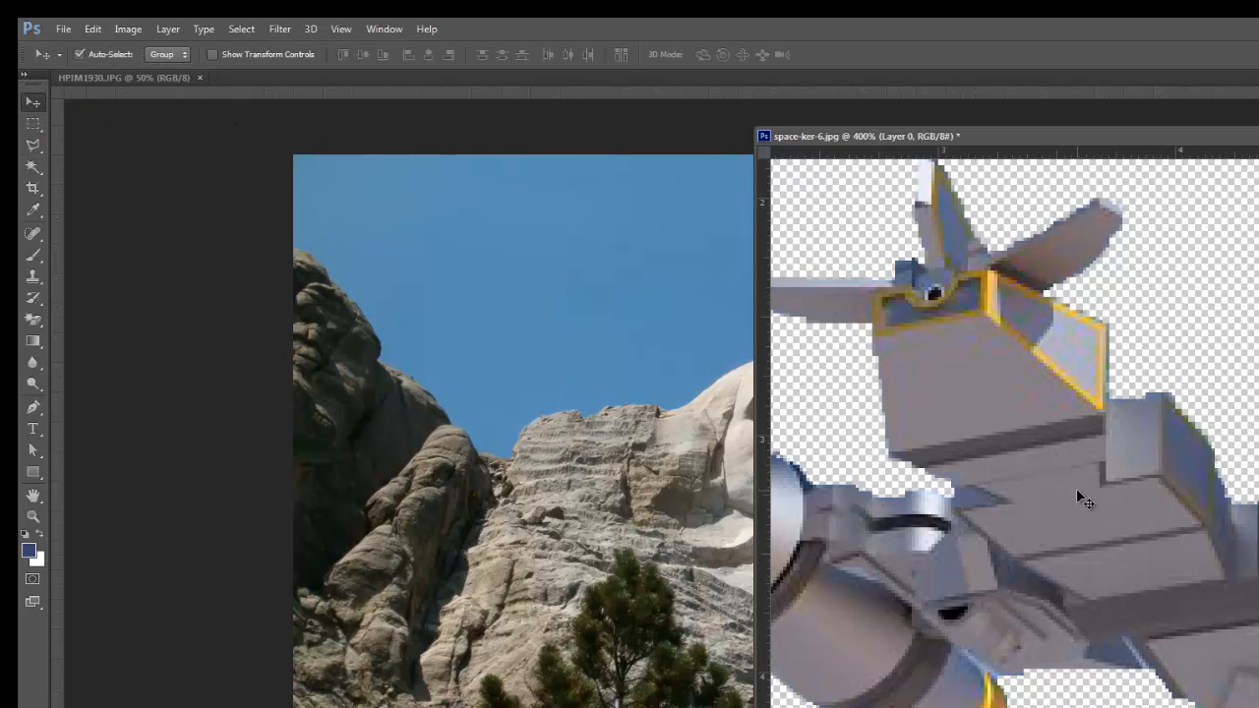
left_click_drag(1076, 488, 730, 455)
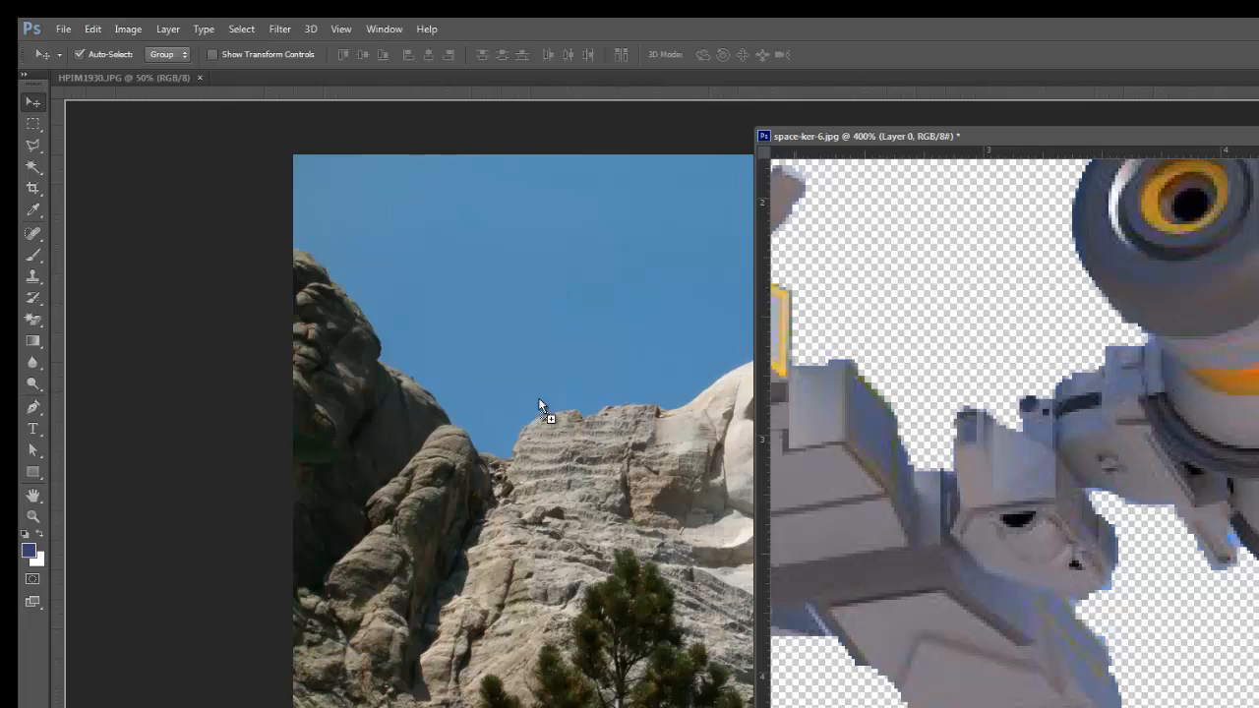
left_click_drag(539, 407, 543, 402)
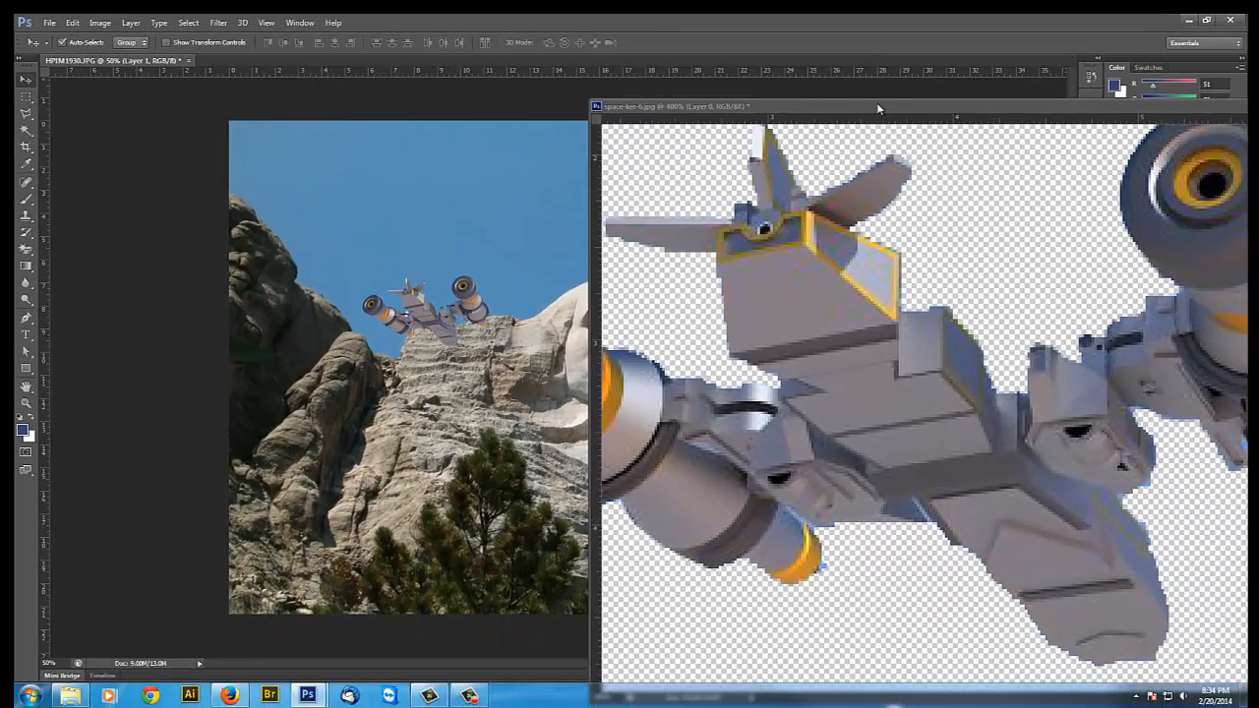
Close the space-ker-6 document without saving and move the spaceship into the sky above the stone head
left_click_drag(877, 103, 417, 154)
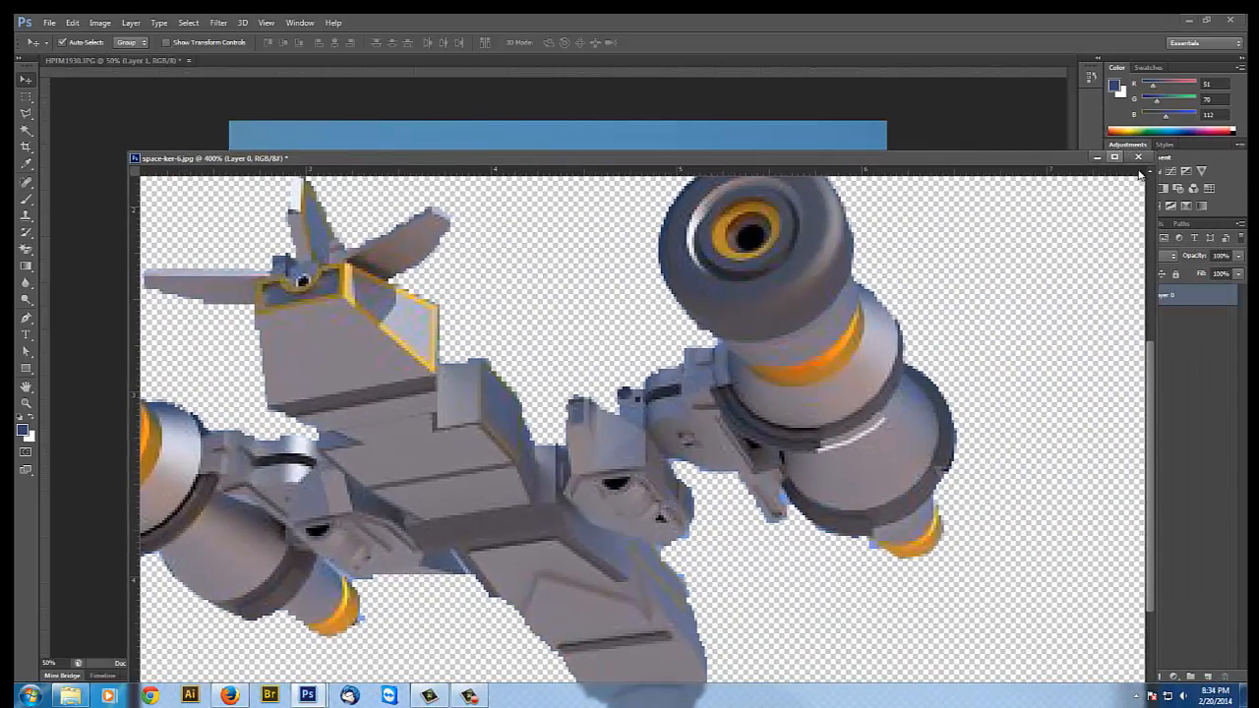
left_click(1138, 157)
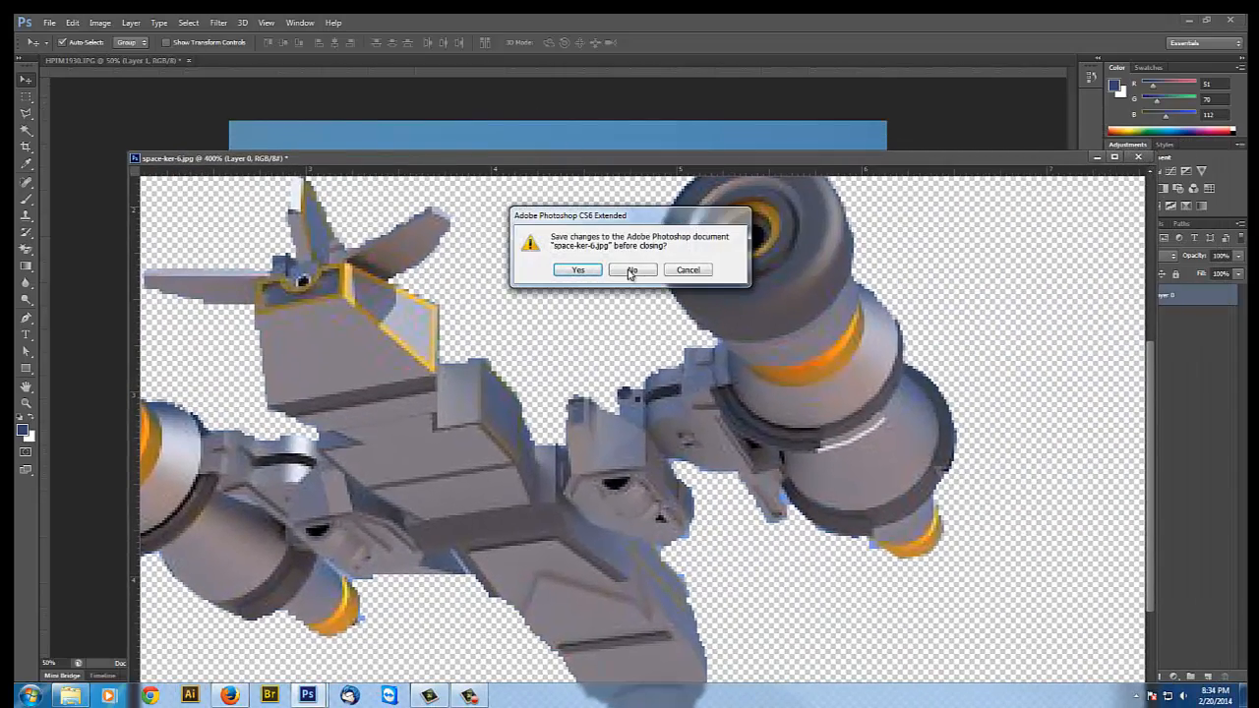
left_click(631, 270)
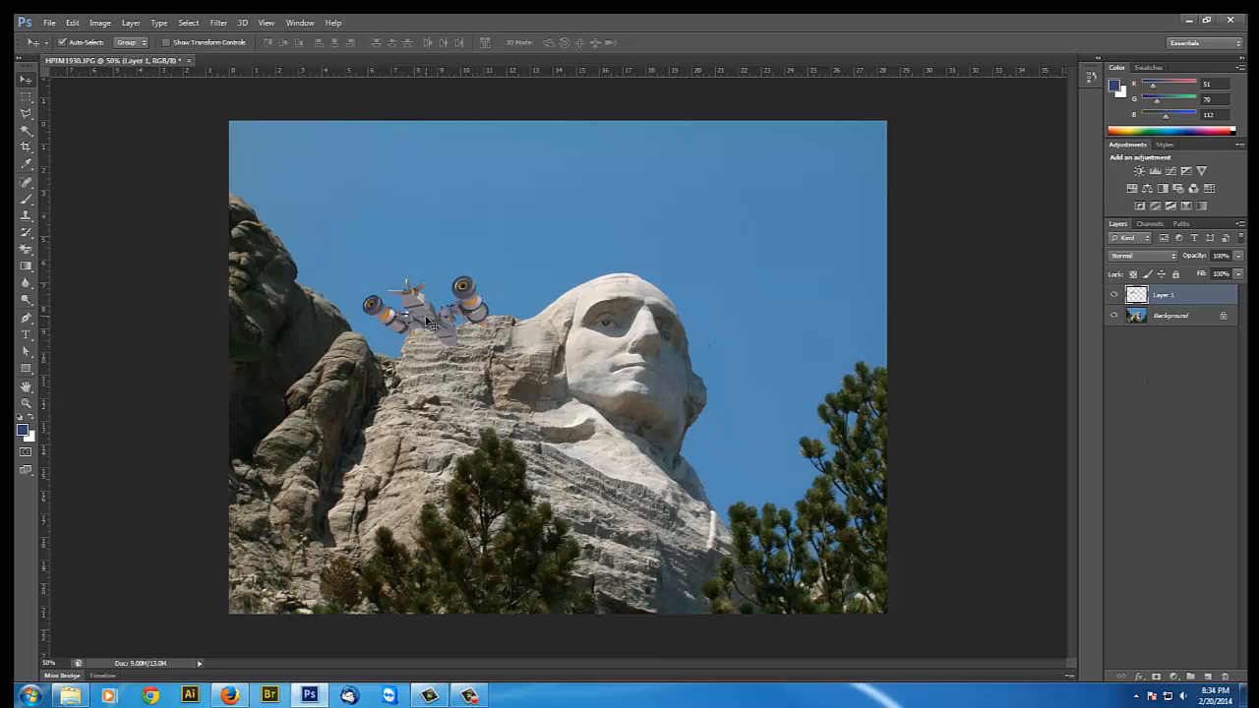
left_click_drag(429, 321, 612, 180)
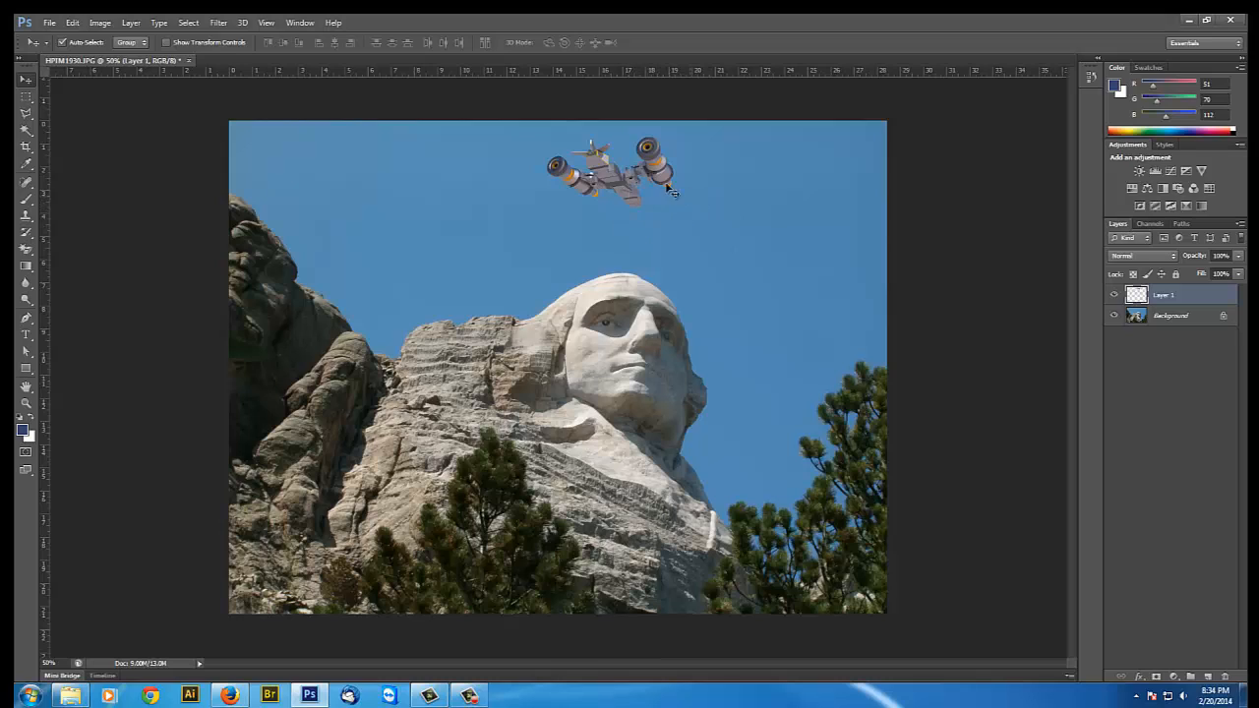
left_click_drag(618, 180, 623, 184)
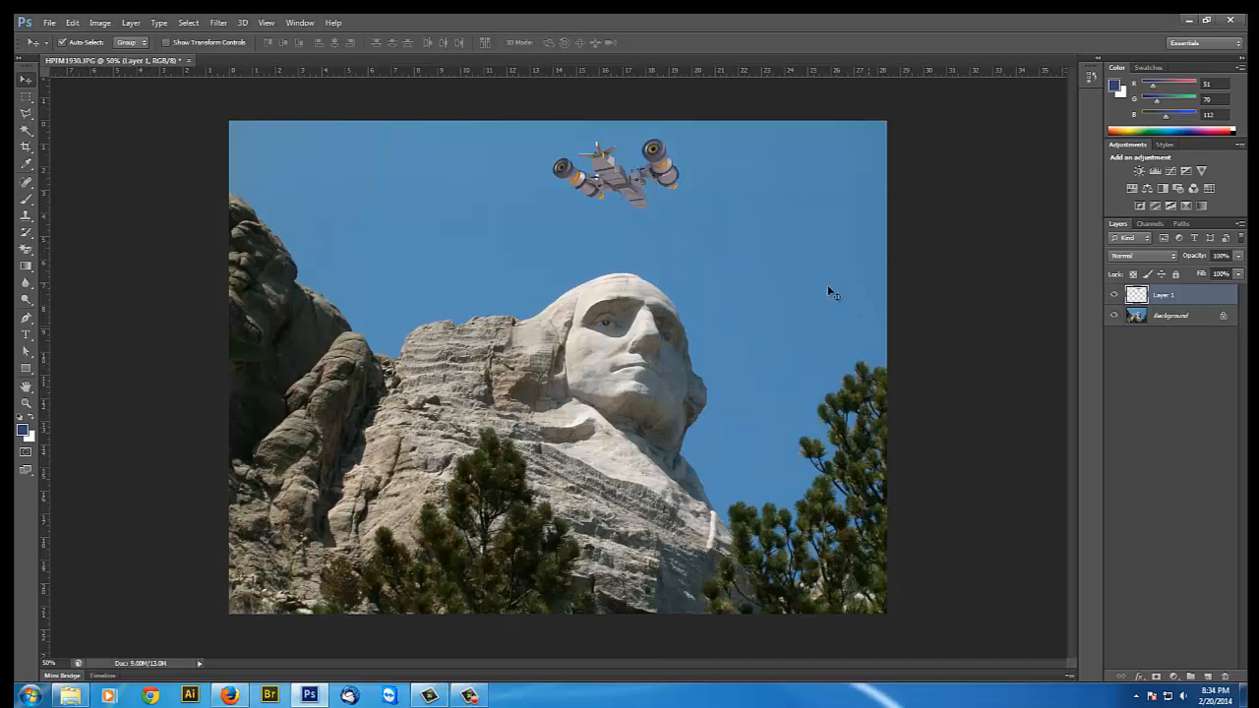
Add a Levels adjustment layer directly above the Background layer
left_click(1167, 317)
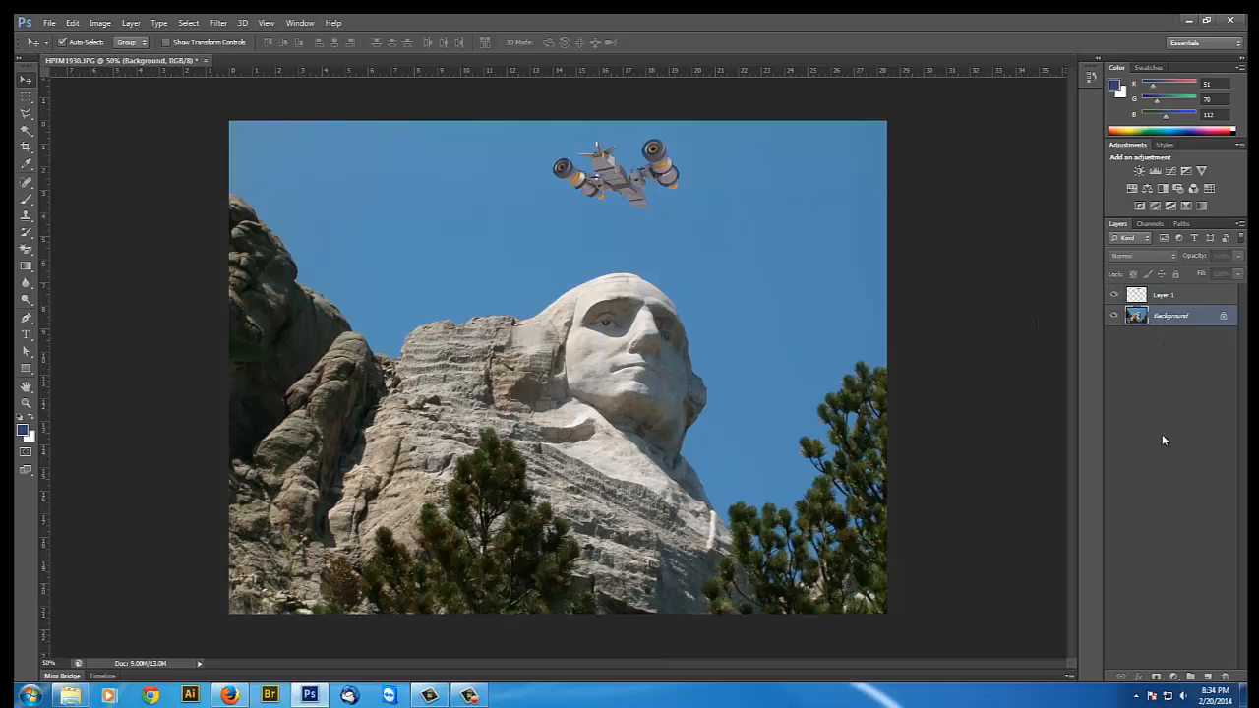
left_click(1172, 677)
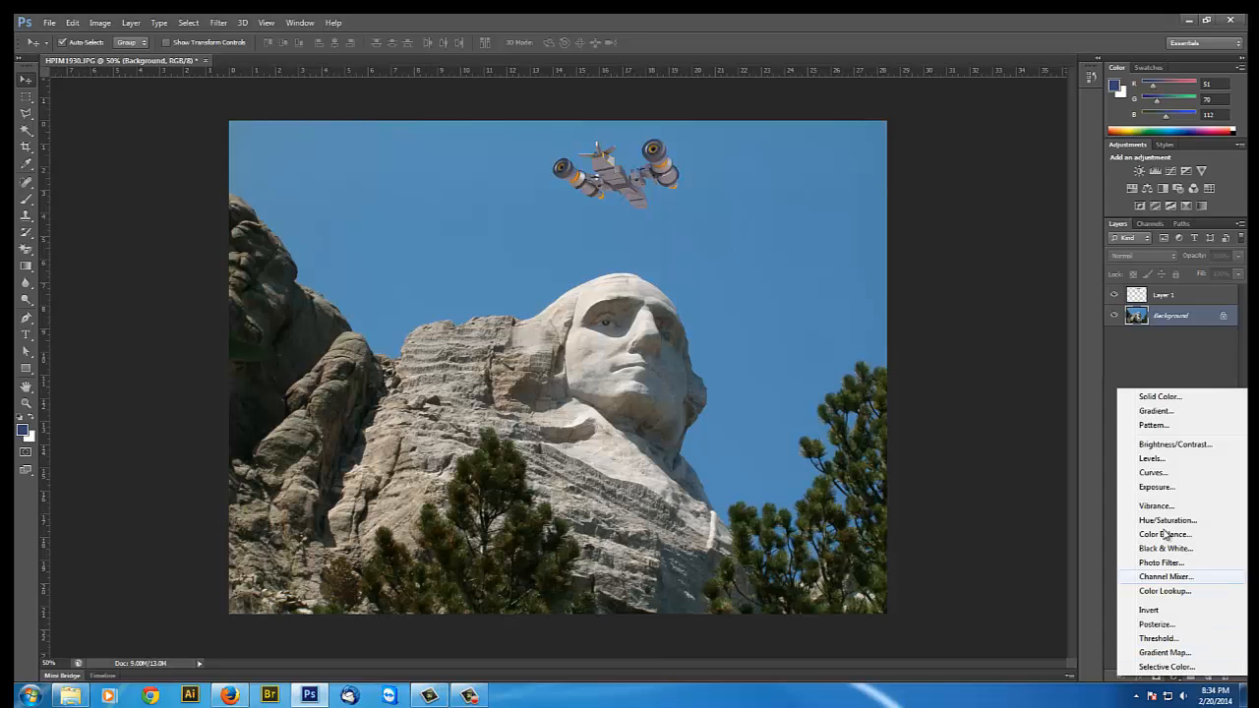
left_click(1152, 460)
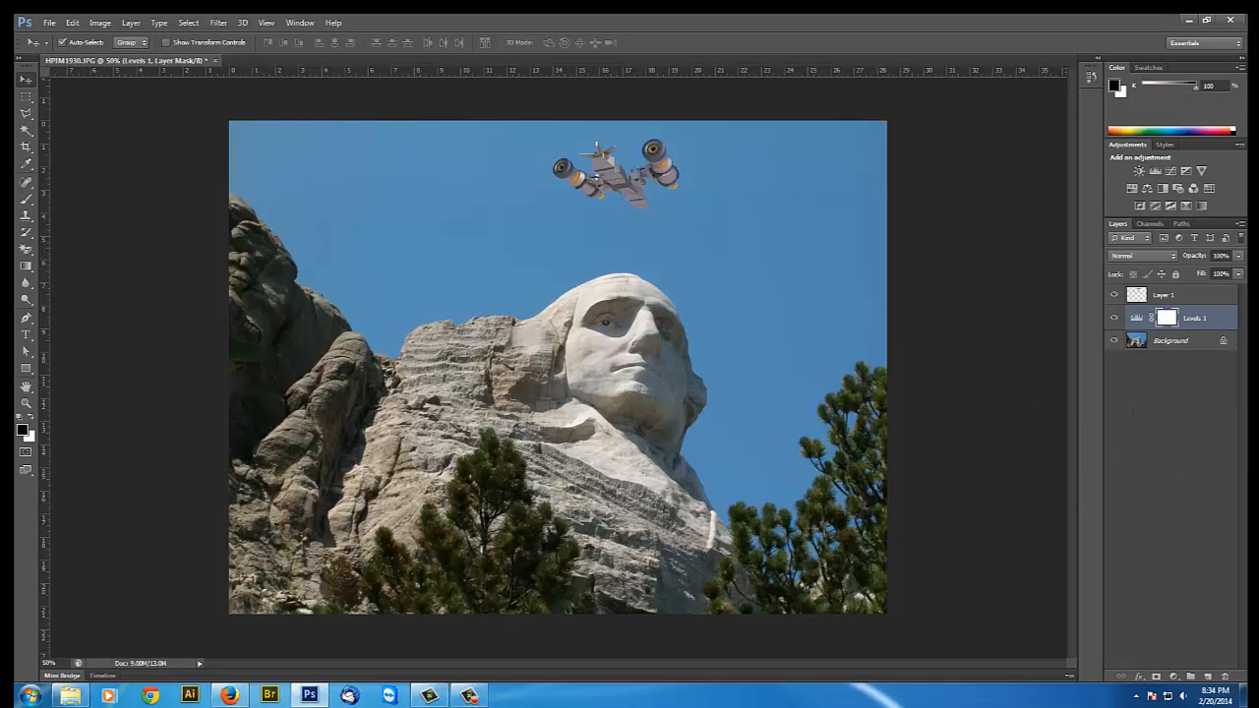
left_click_drag(1104, 374, 1040, 205)
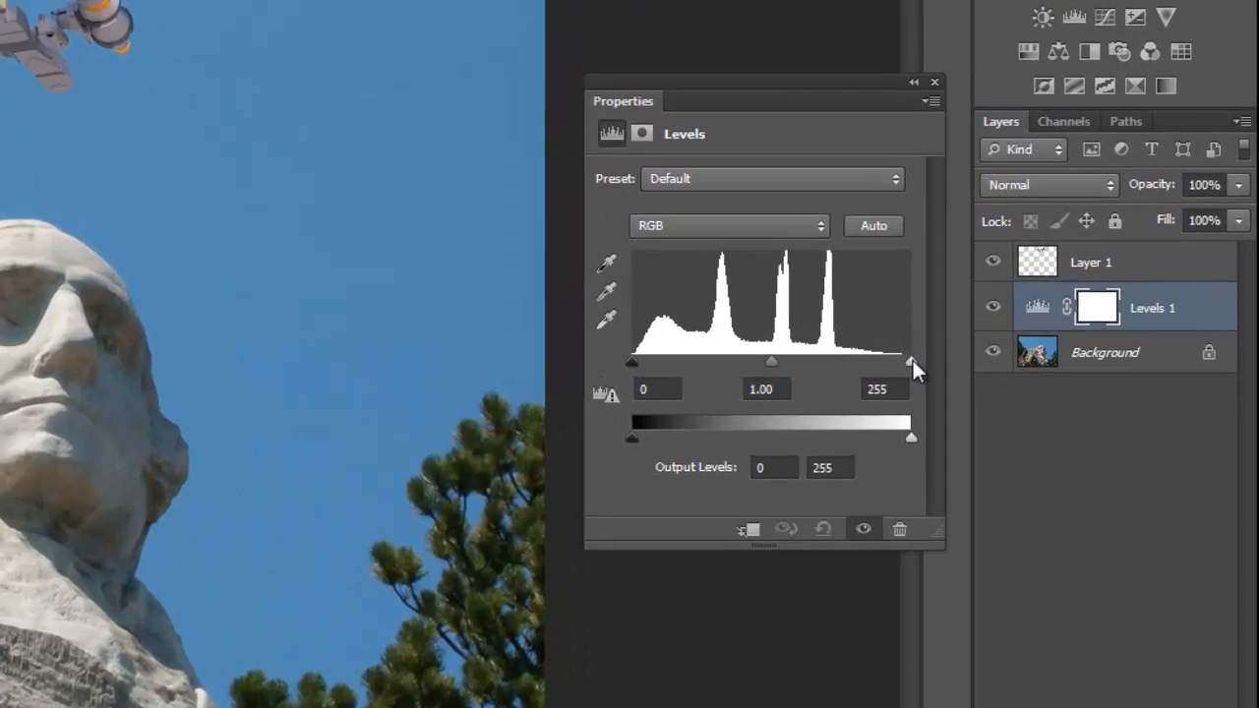
Darken the photo with a Levels white input of 250 and a midtone of 0.44, and dock the Properties panel
left_click_drag(1073, 345, 1070, 346)
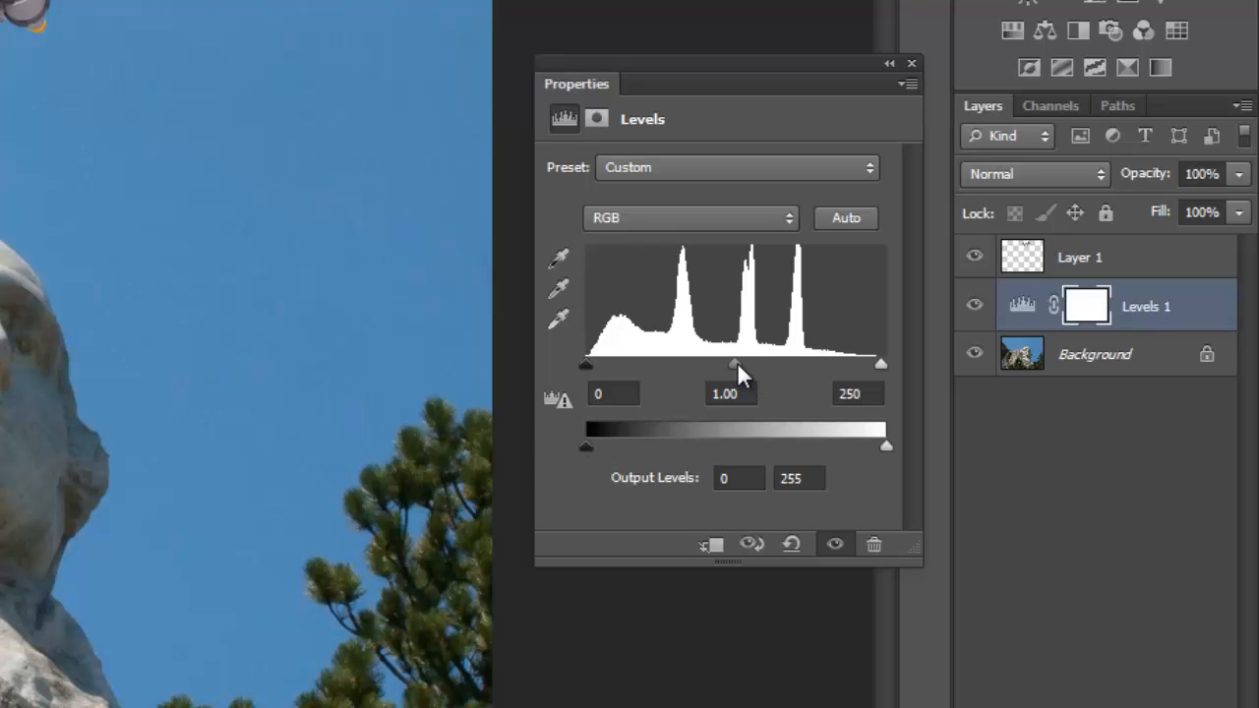
left_click_drag(737, 362, 783, 361)
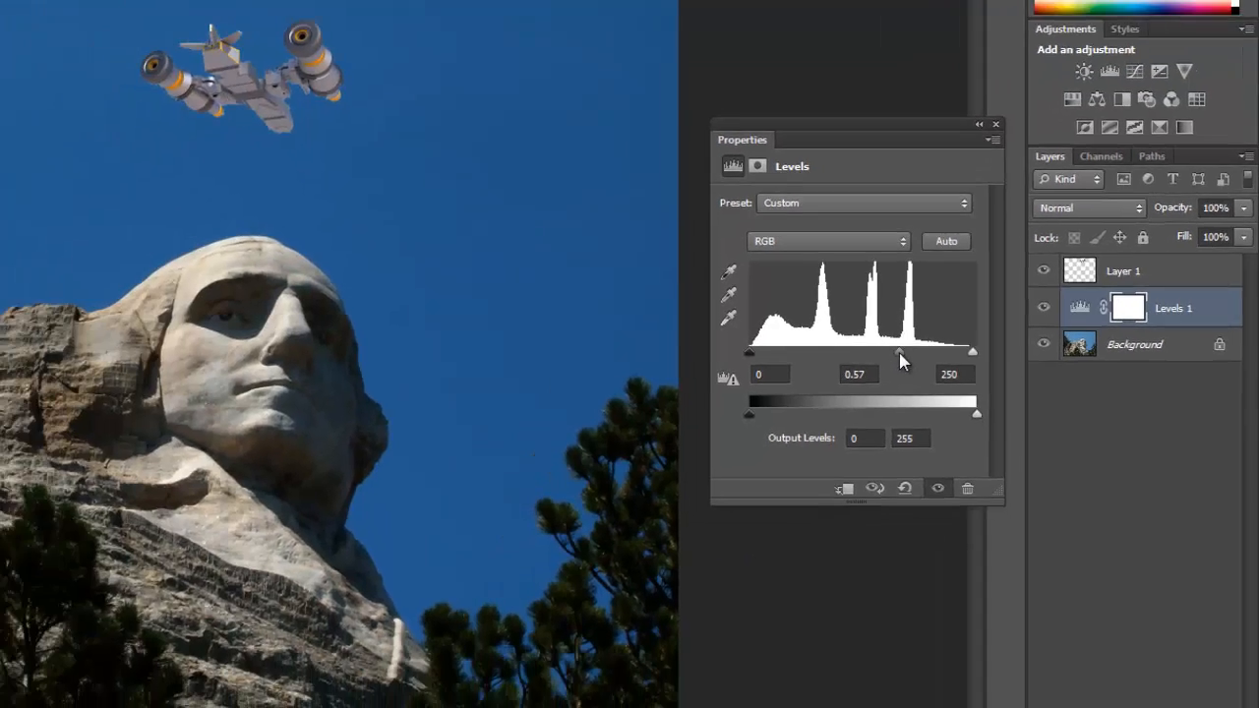
left_click_drag(785, 365, 790, 366)
left_click_drag(1029, 344, 1042, 342)
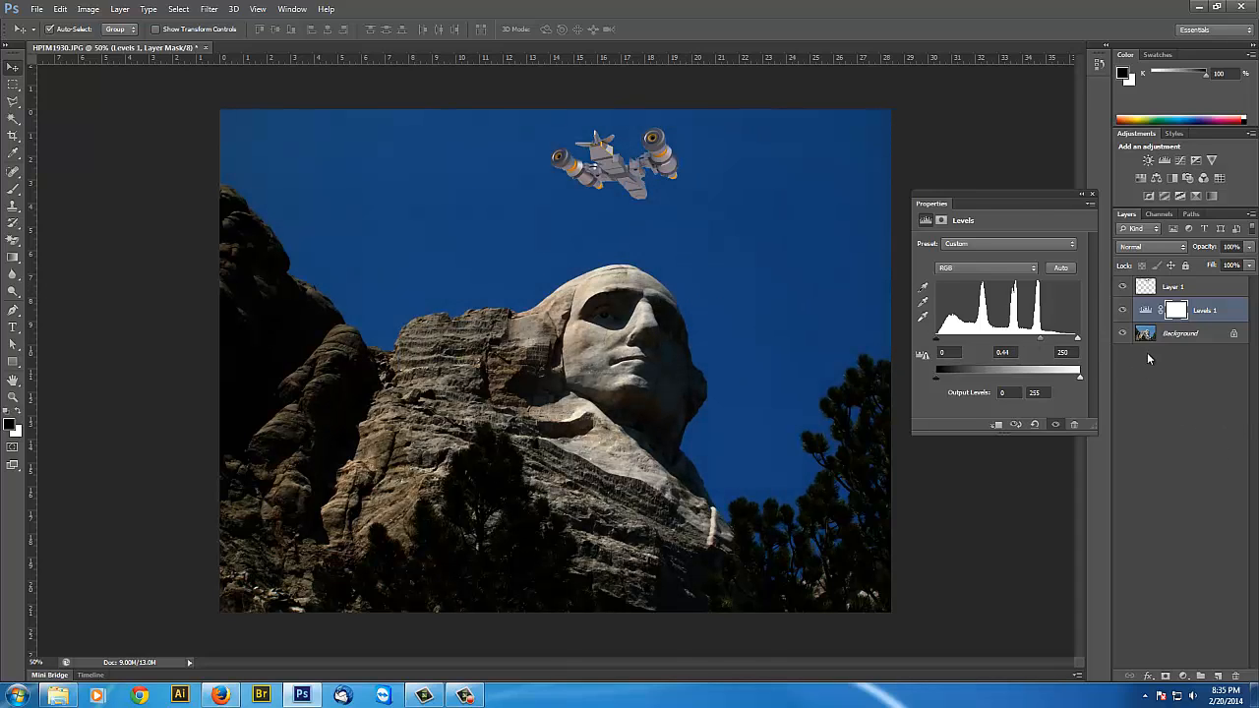
left_click_drag(1039, 199, 1086, 394)
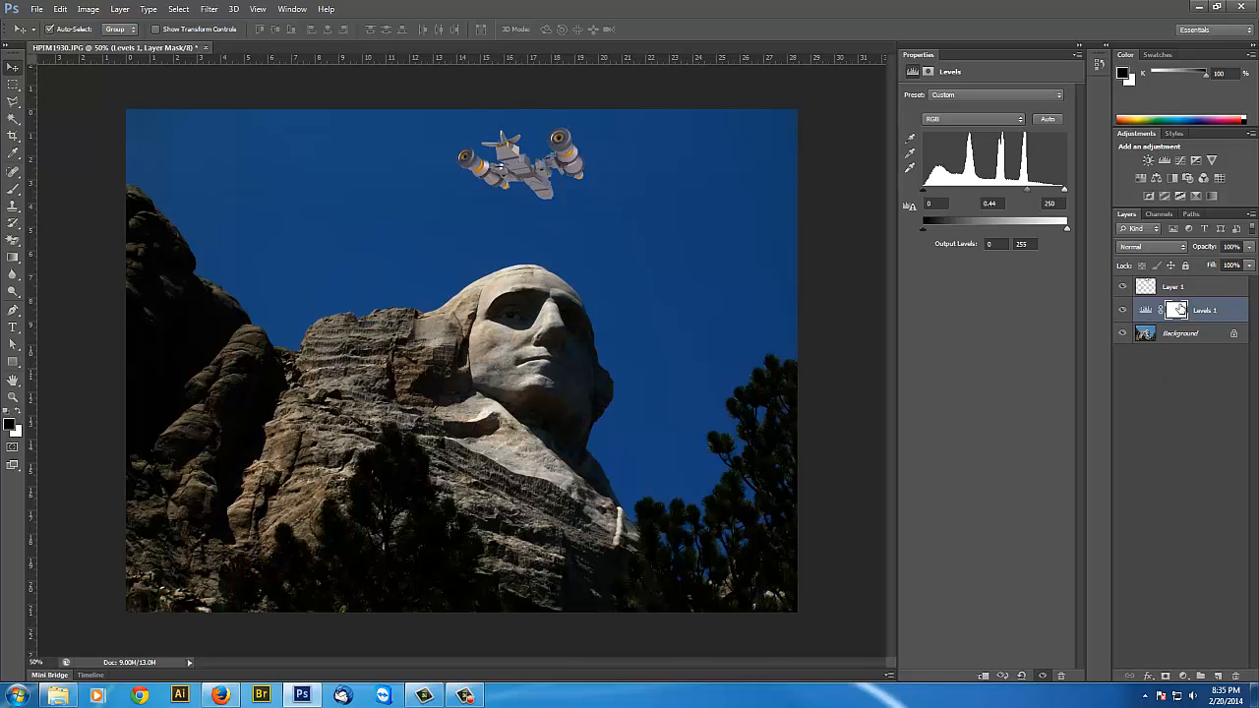
Create a new layer above Layer 1 and outline a triangular beam from the spaceship to the photo's lower edge with the Polygonal Lasso
left_click(1214, 293)
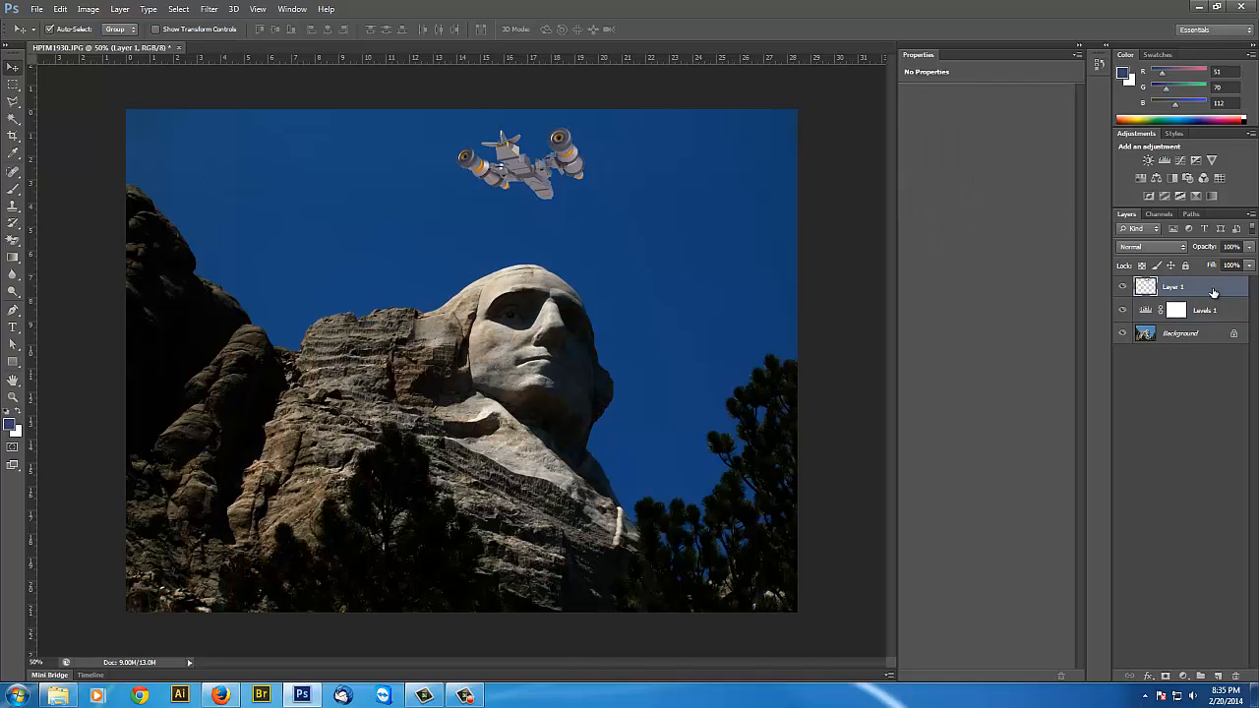
left_click(1218, 677)
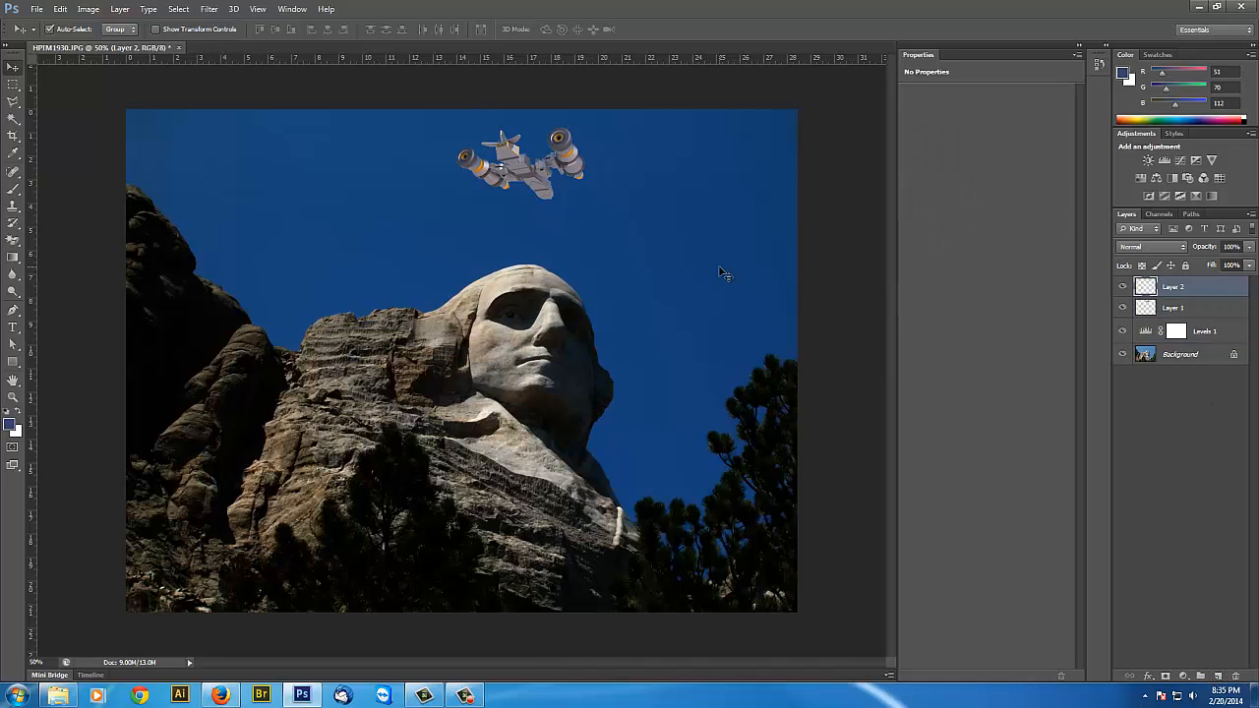
left_click(12, 102)
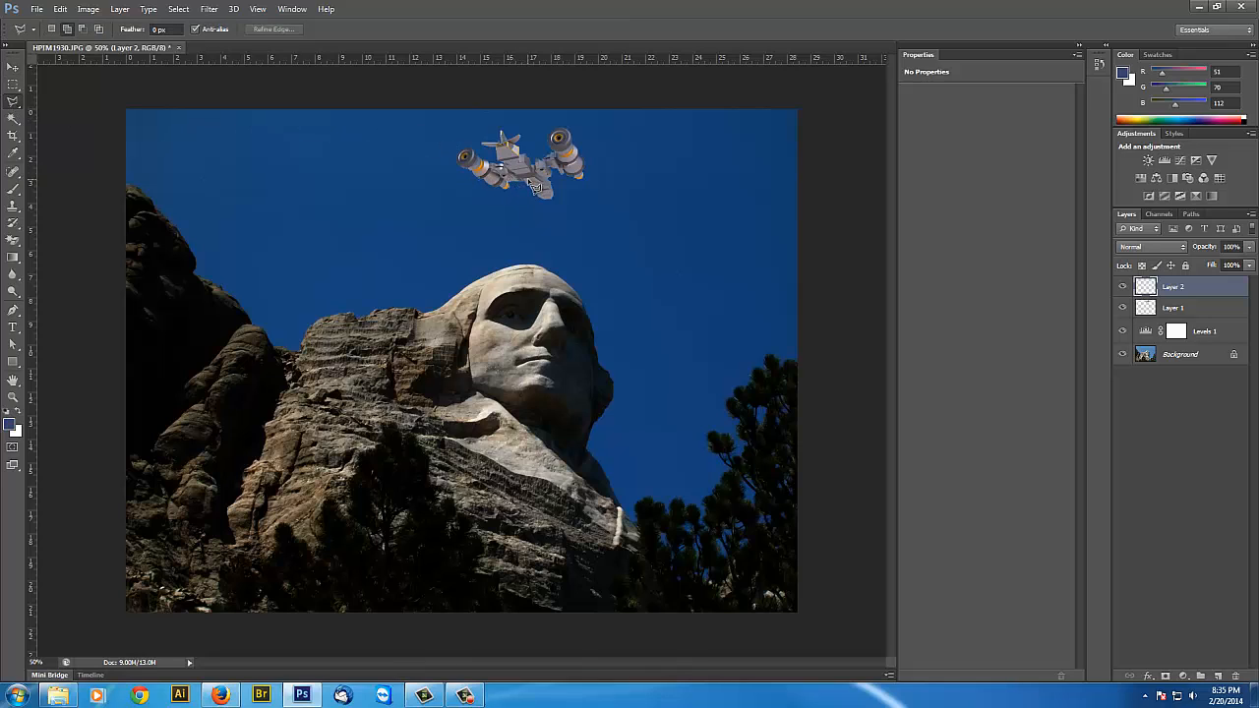
left_click(527, 190)
left_click(222, 611)
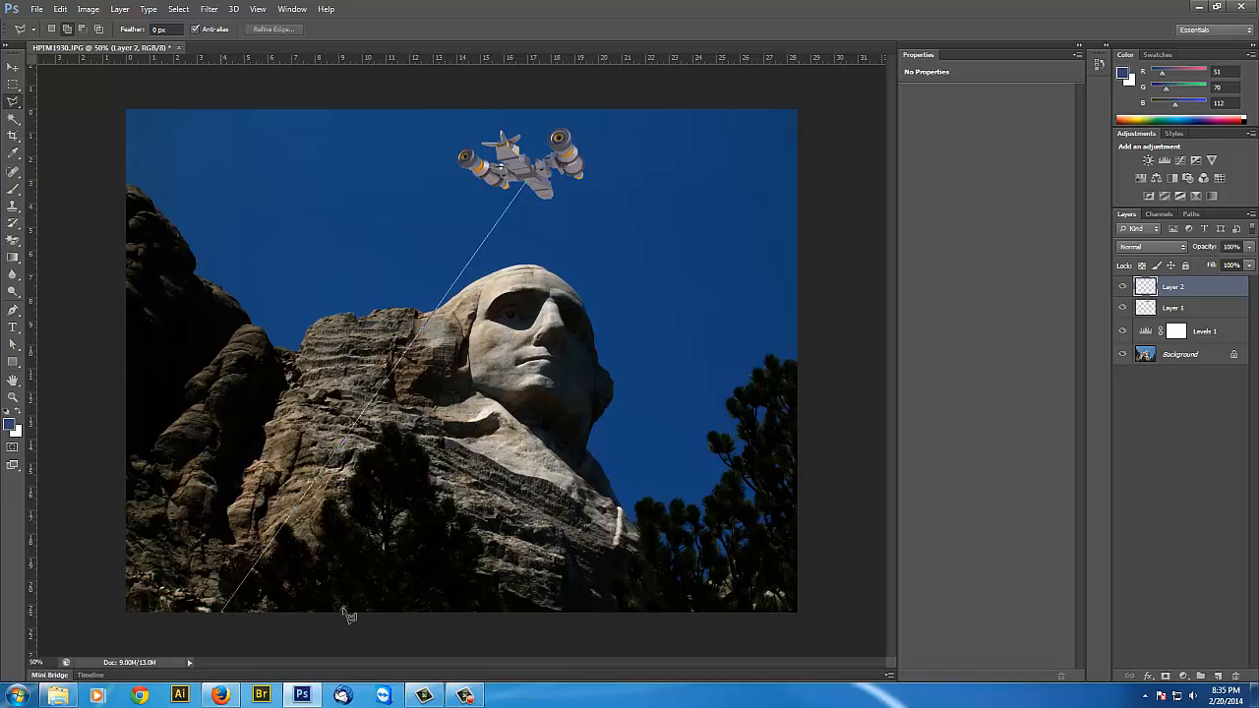
left_click(748, 609)
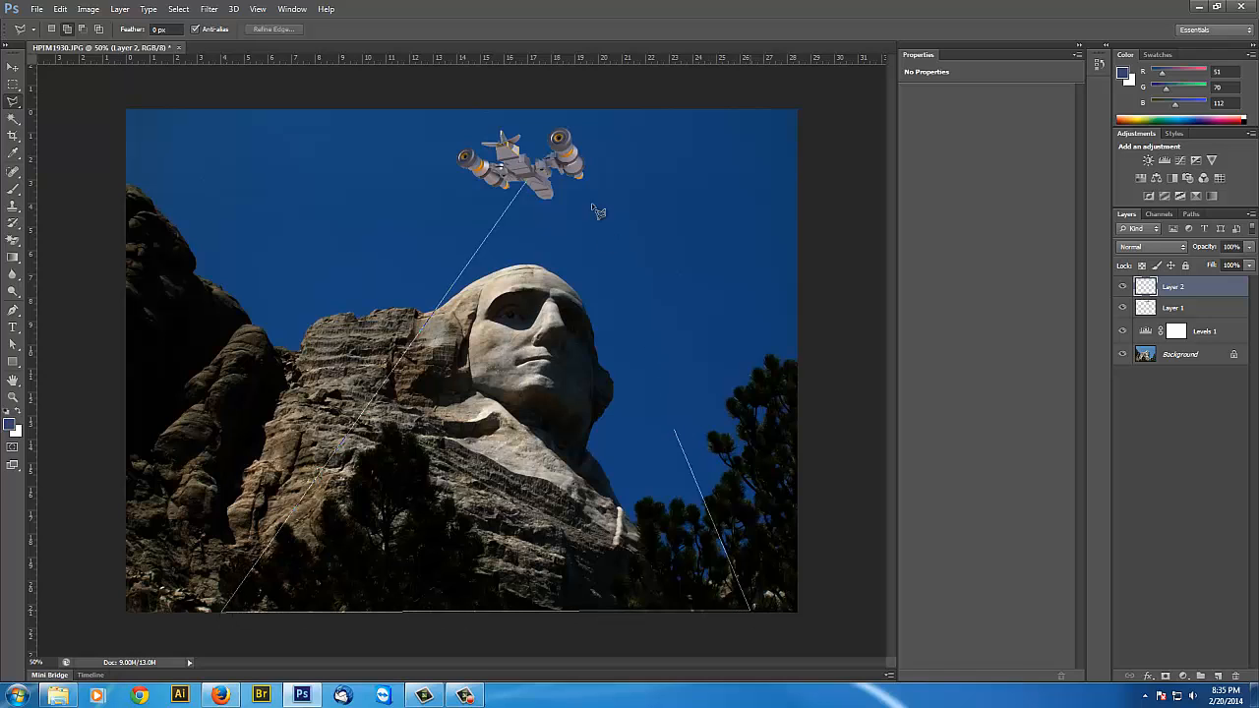
left_click(539, 190)
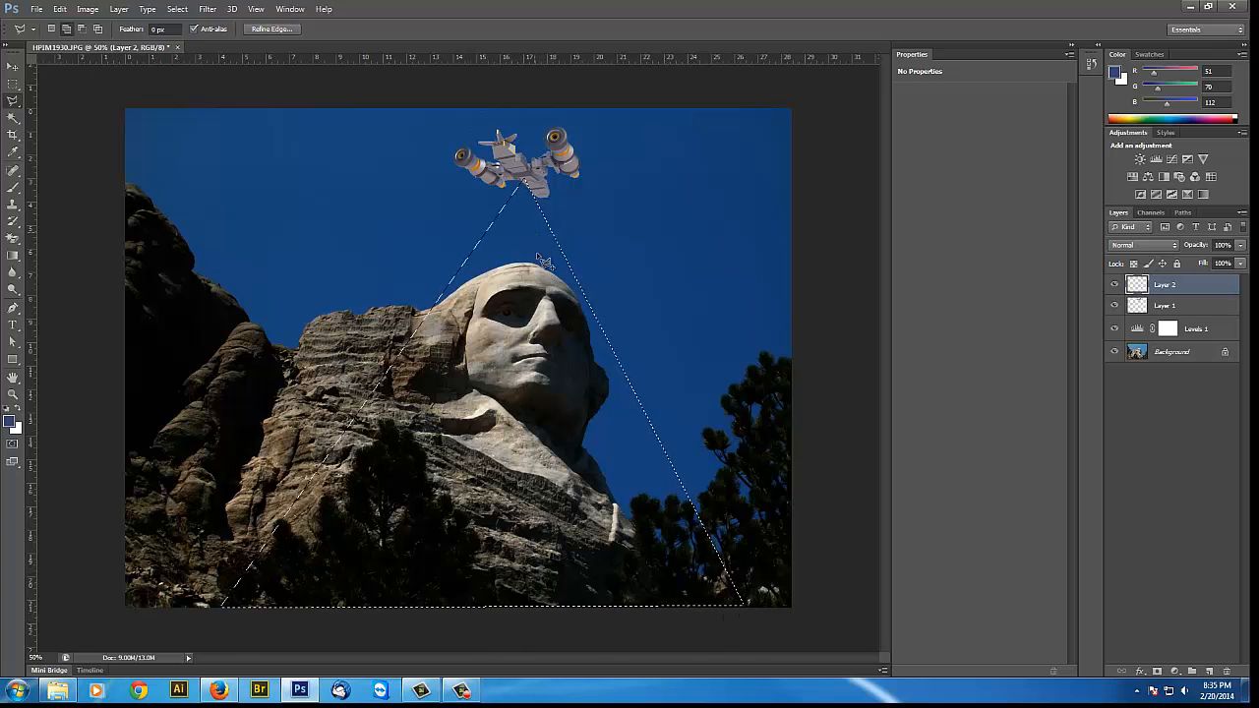
Set the foreground colour to bright green, RGB 56, 237, 51
left_click(11, 421)
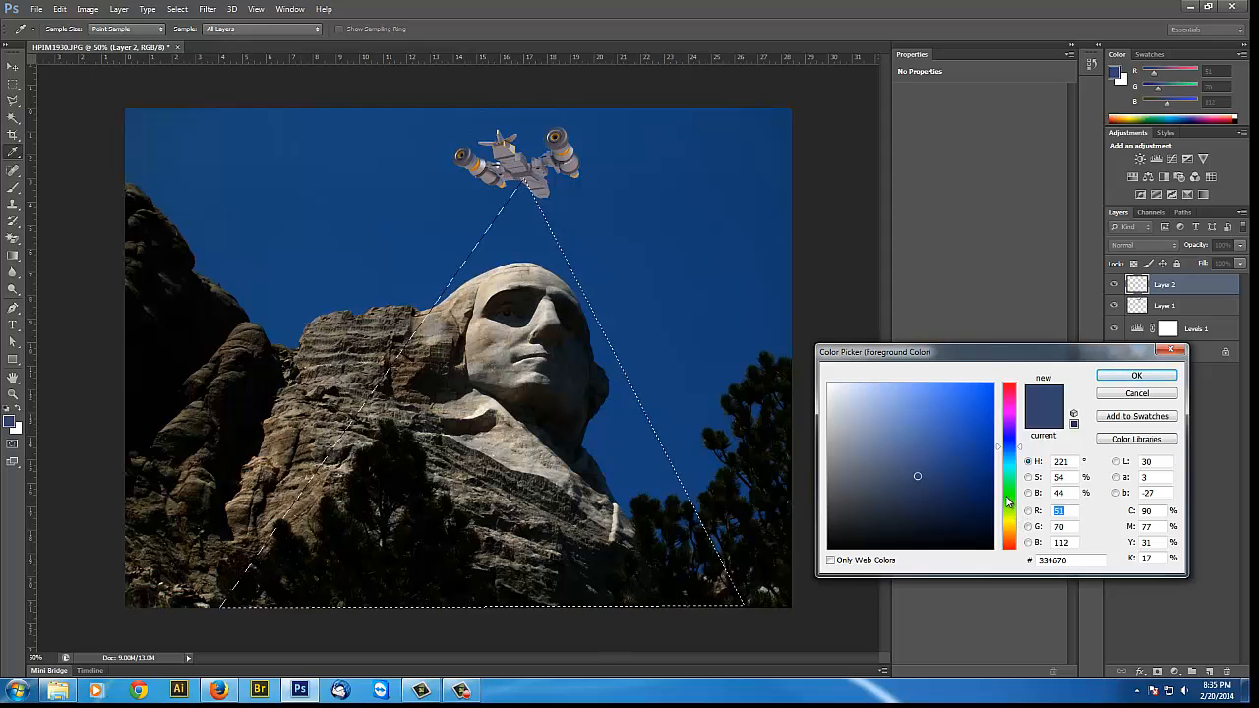
left_click(1009, 494)
left_click(957, 394)
left_click(1131, 376)
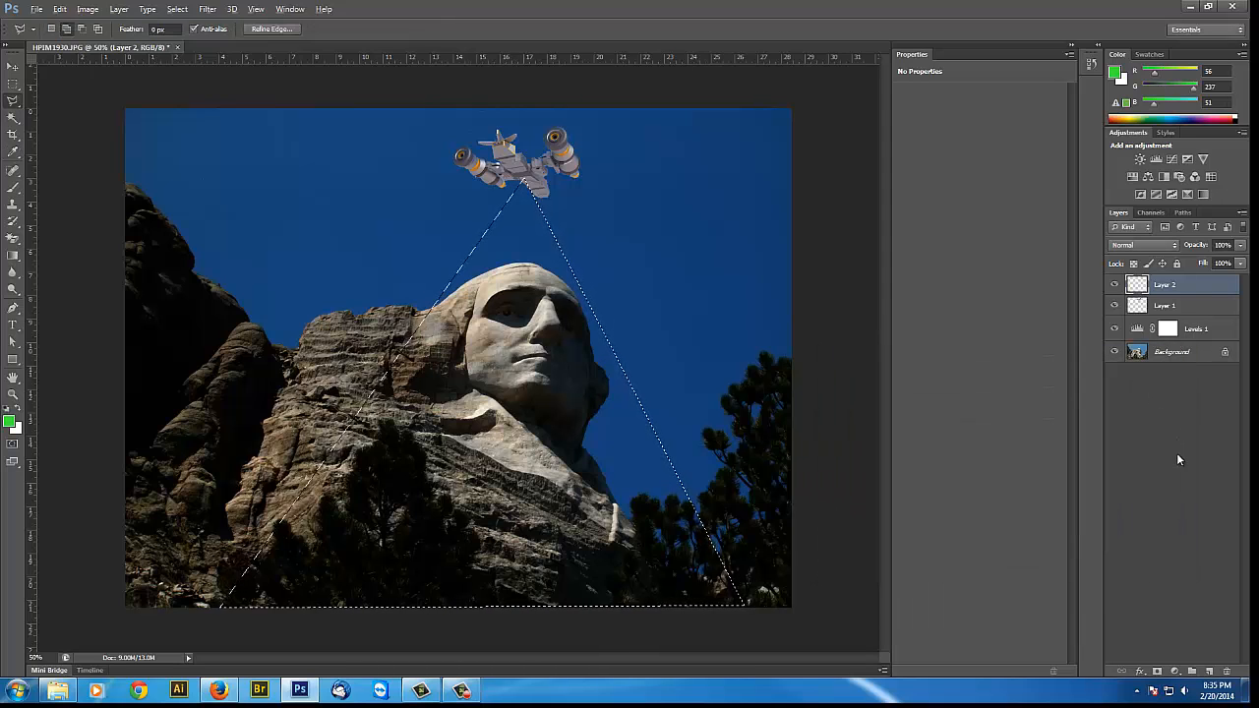
Try filling the unfeathered triangle with green, undo the fill and drop the selection
key("alt+BackSpace")
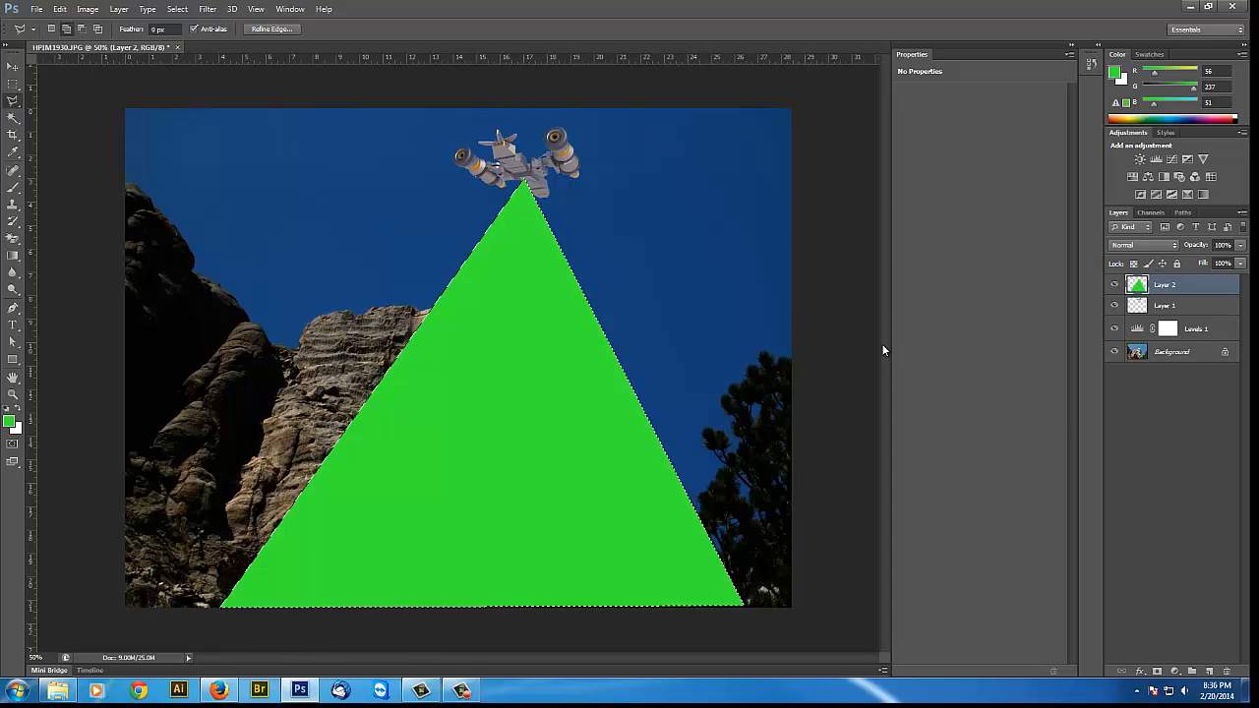
key("ctrl+d")
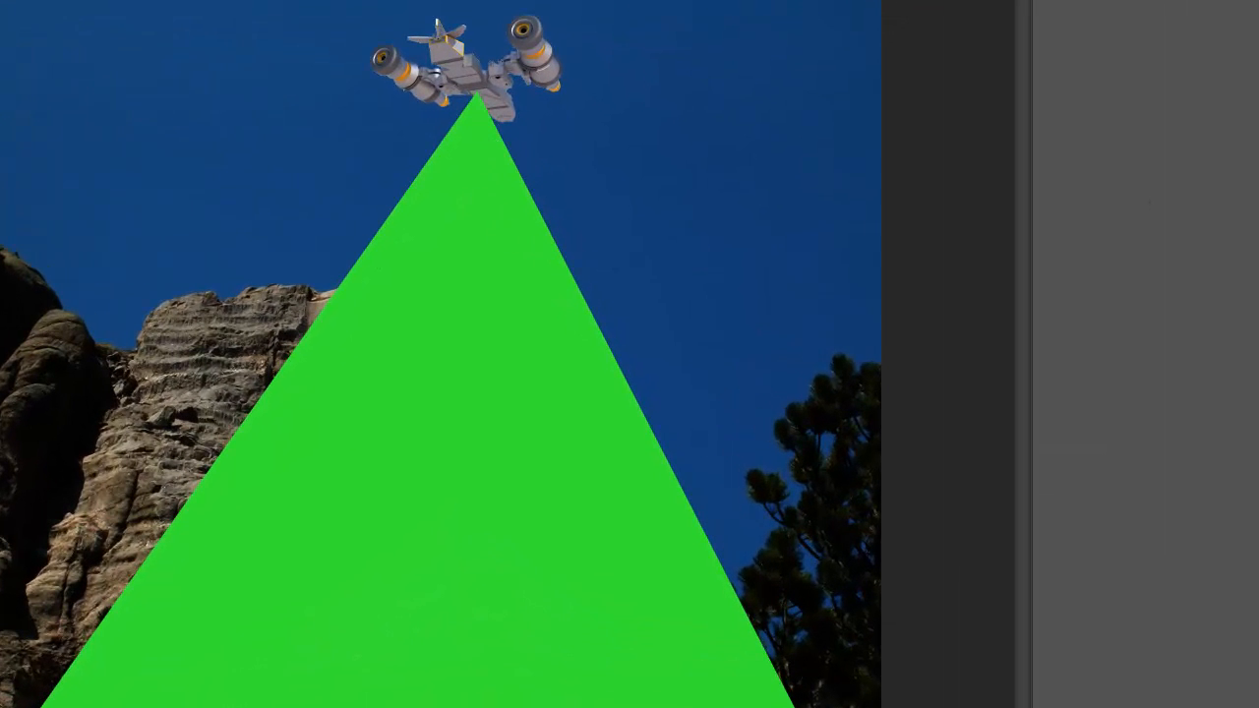
key("ctrl+alt+z")
key("ctrl+alt+z")
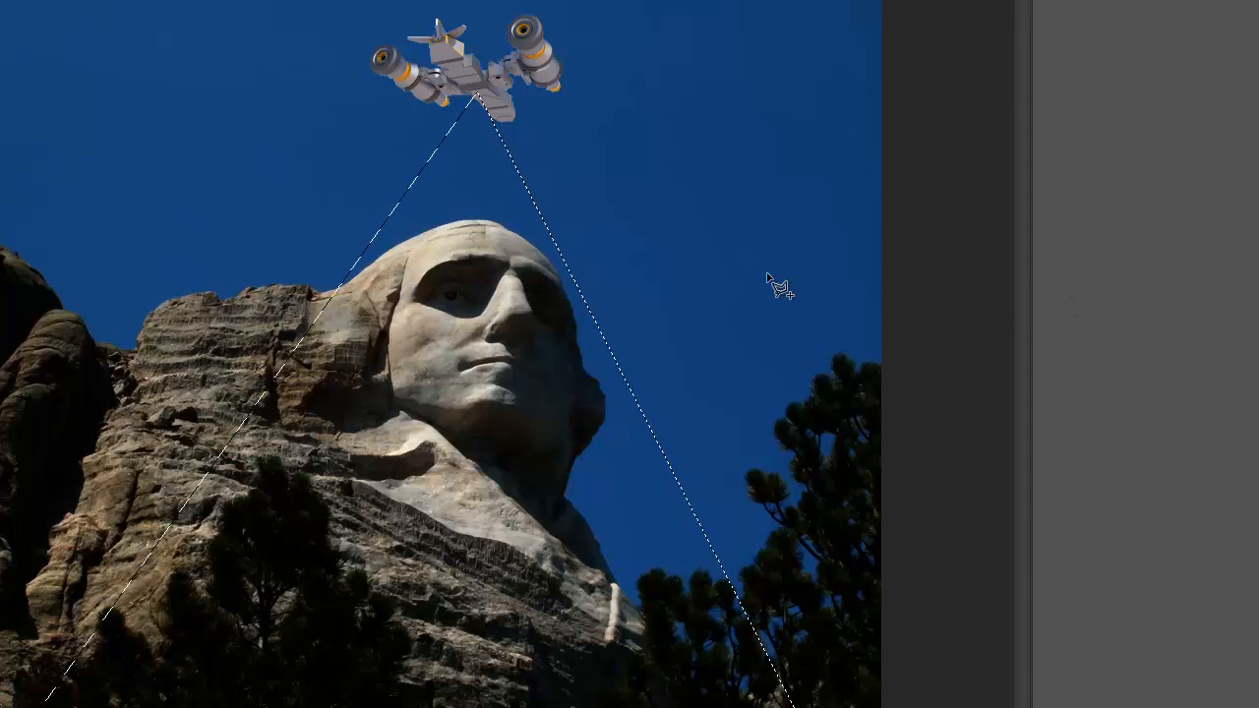
left_click(576, 273)
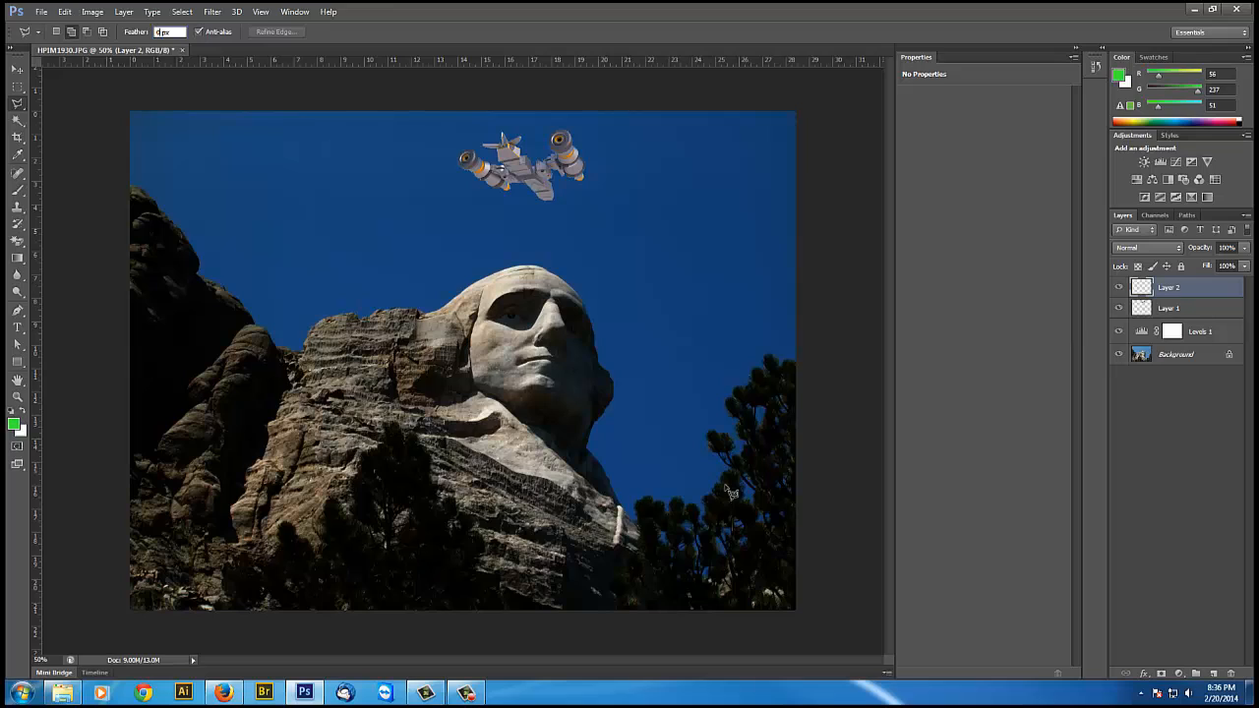
Redraw the triangular beam selection from the spaceship's underside to the photo's lower edge with the Polygonal Lasso
left_click(527, 186)
left_click(245, 610)
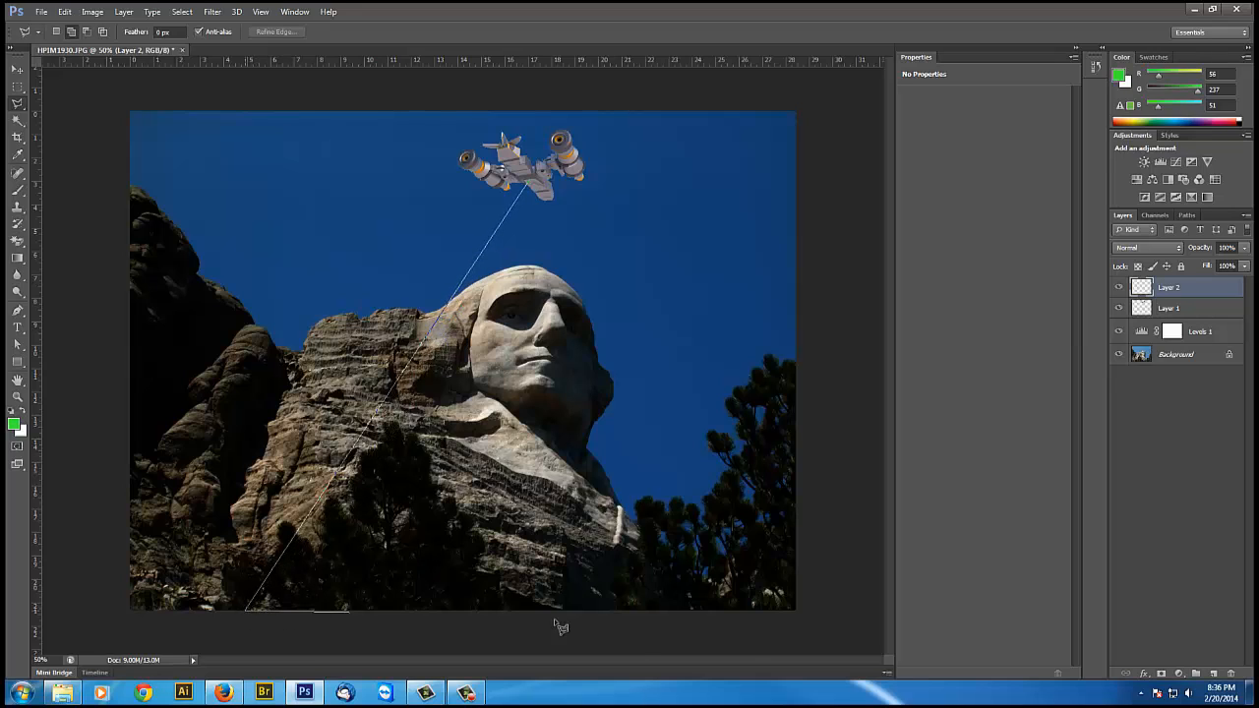
left_click(748, 608)
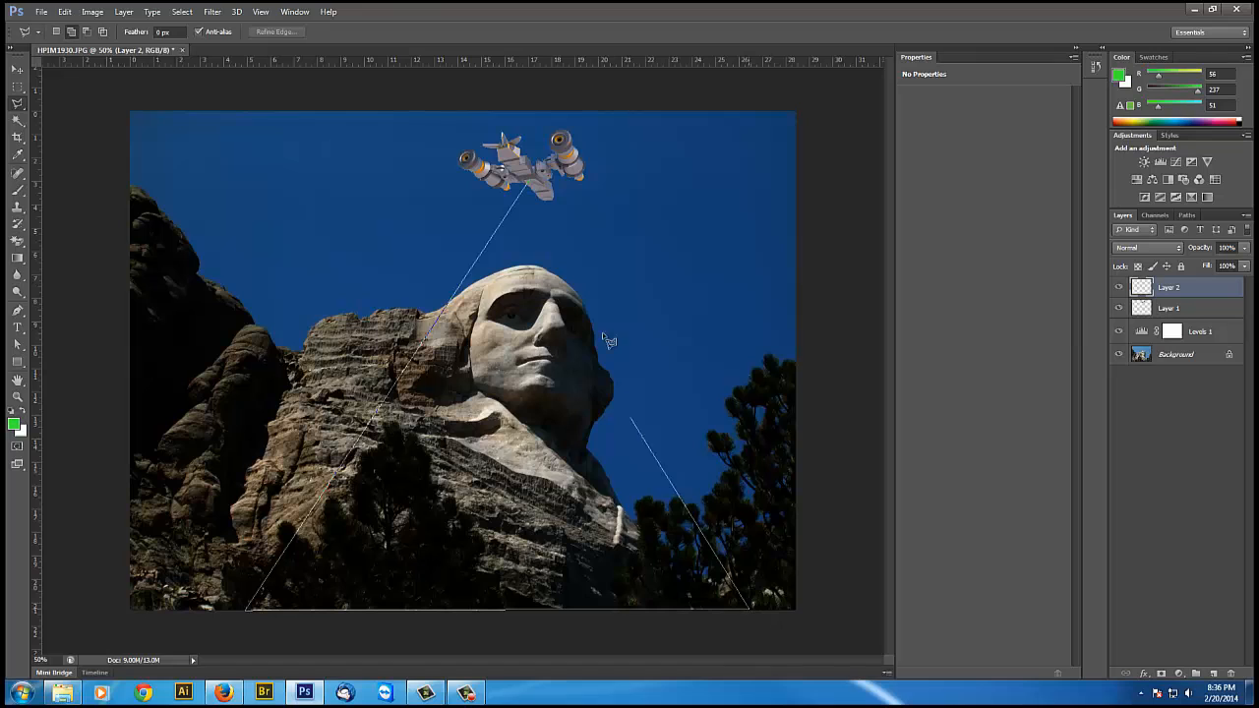
left_click(537, 189)
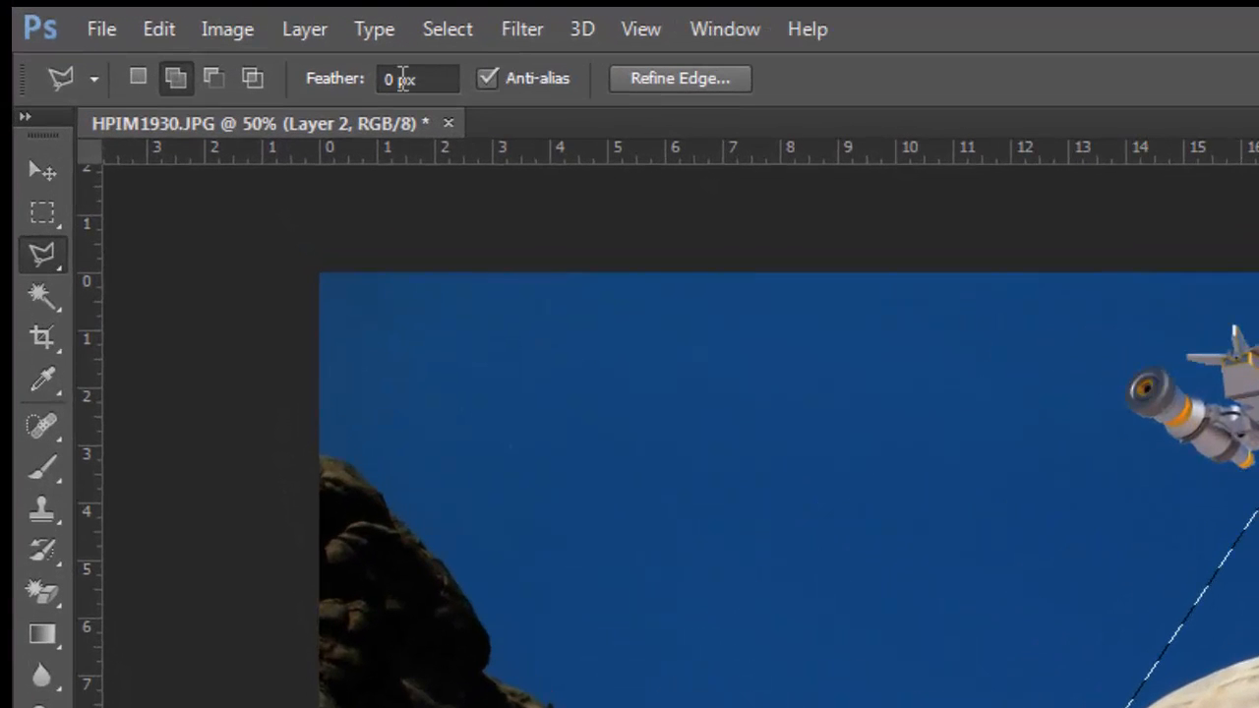
Feather the triangular selection with a radius of 10 pixels
left_click(459, 31)
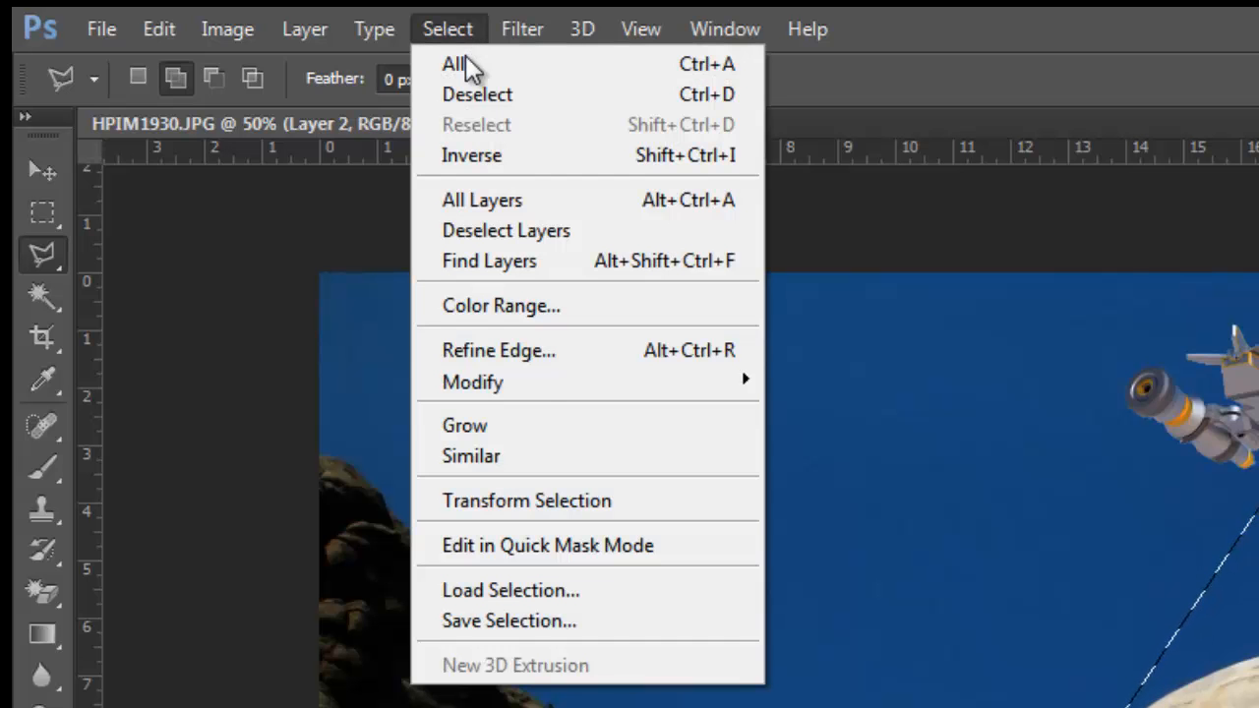
mouse_move(537, 400)
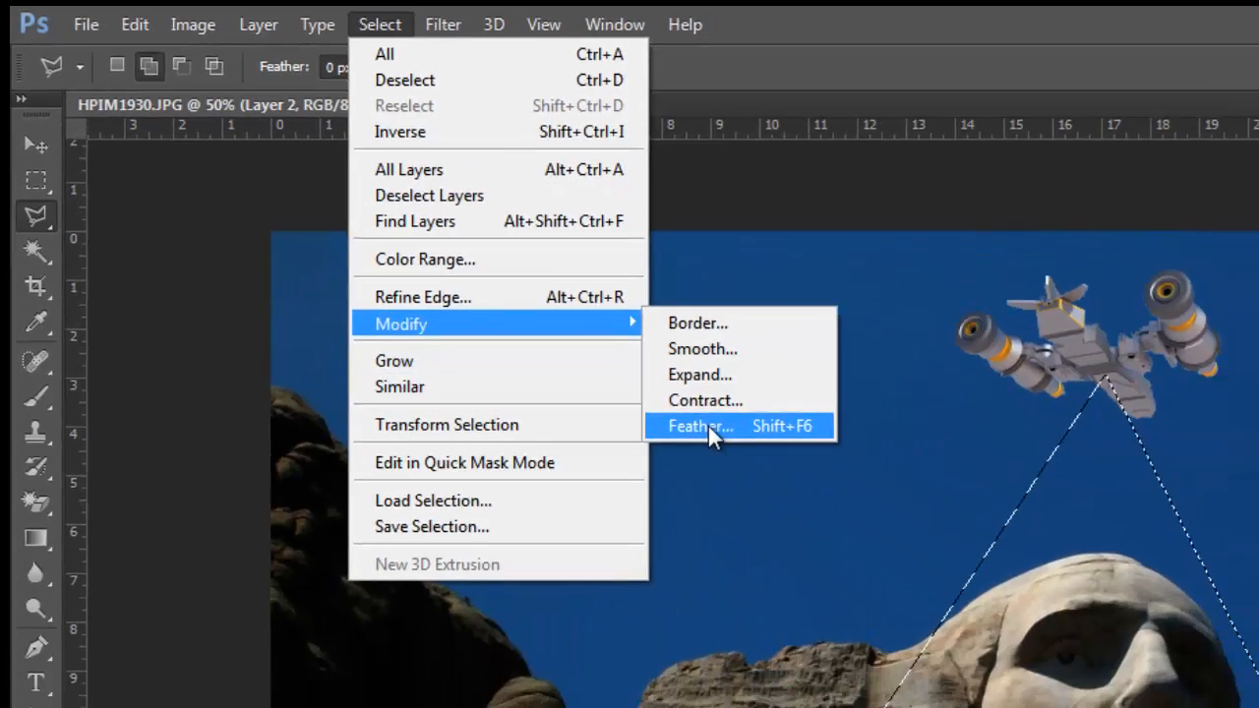
left_click(708, 426)
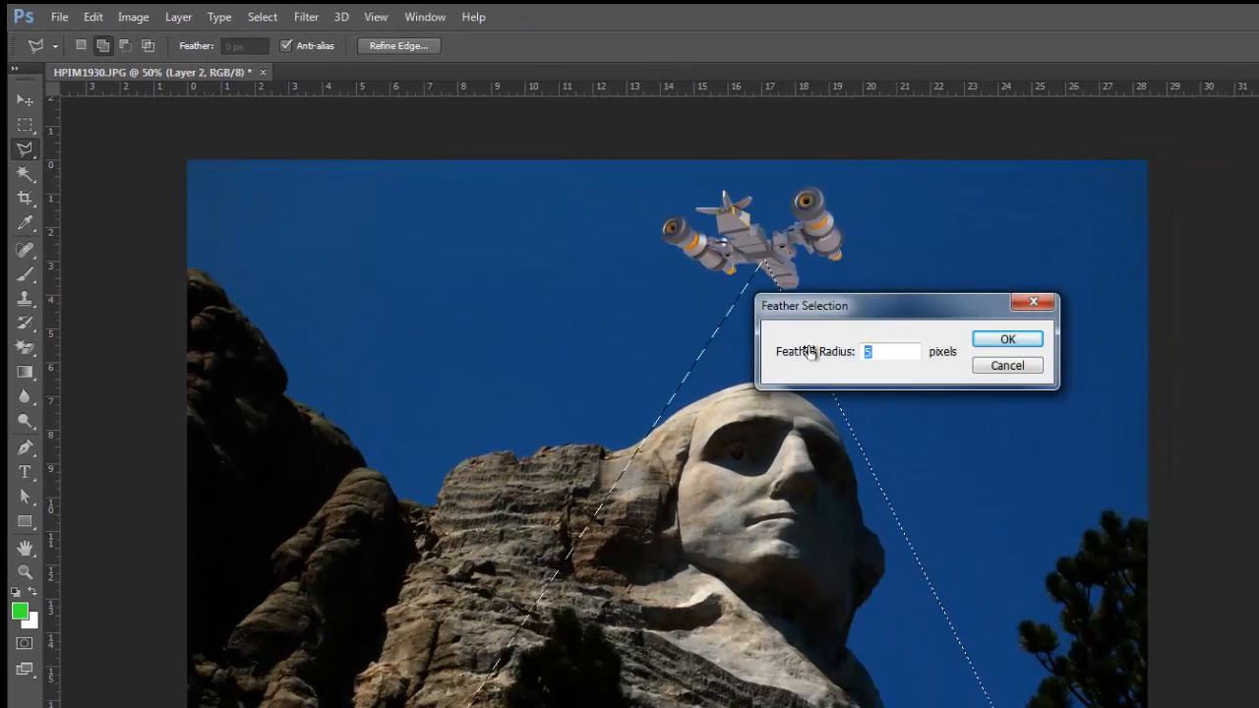
left_click_drag(919, 280, 994, 237)
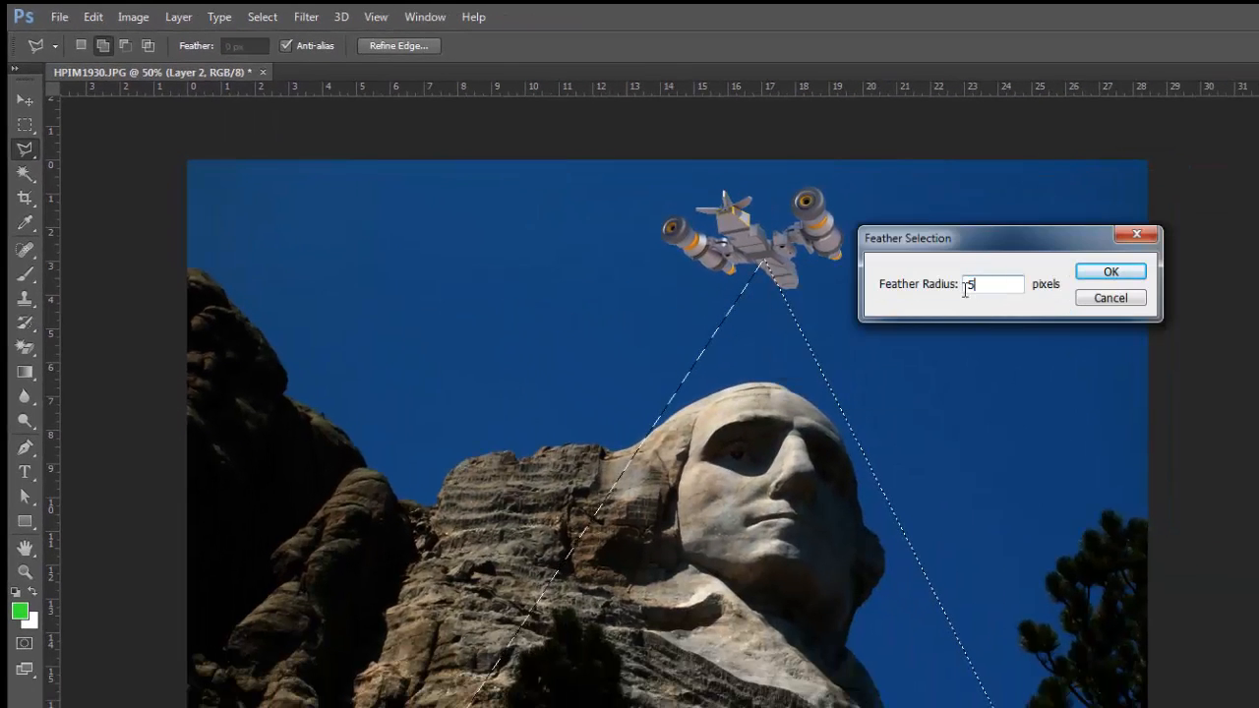
key("BackSpace")
type("10")
left_click(1110, 272)
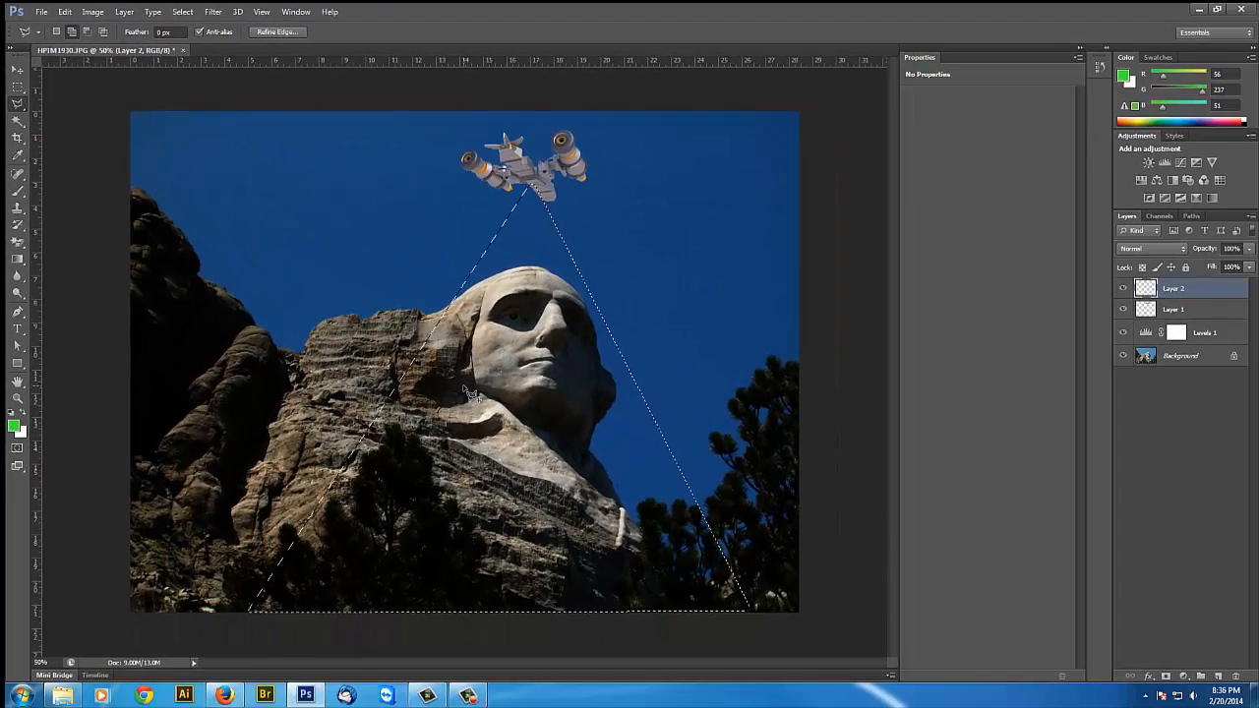
Try a solid green fill in the feathered triangle and remove it again, keeping the selection
key("alt+BackSpace")
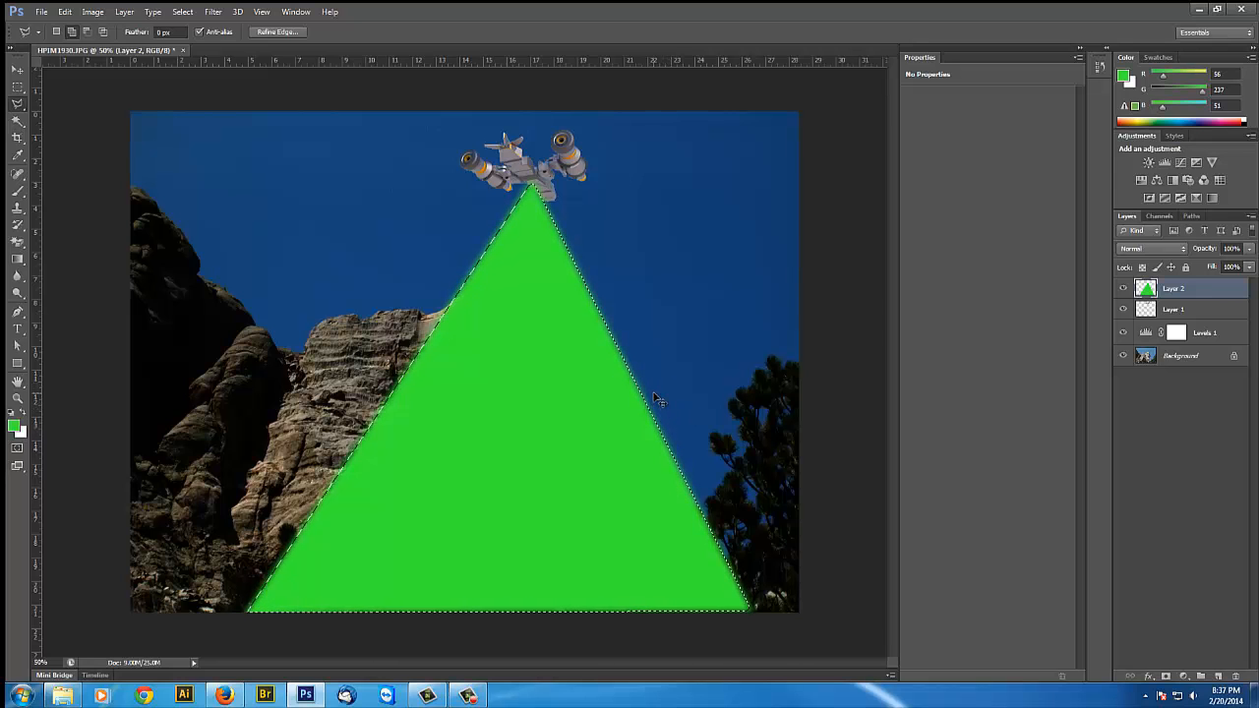
key("Delete")
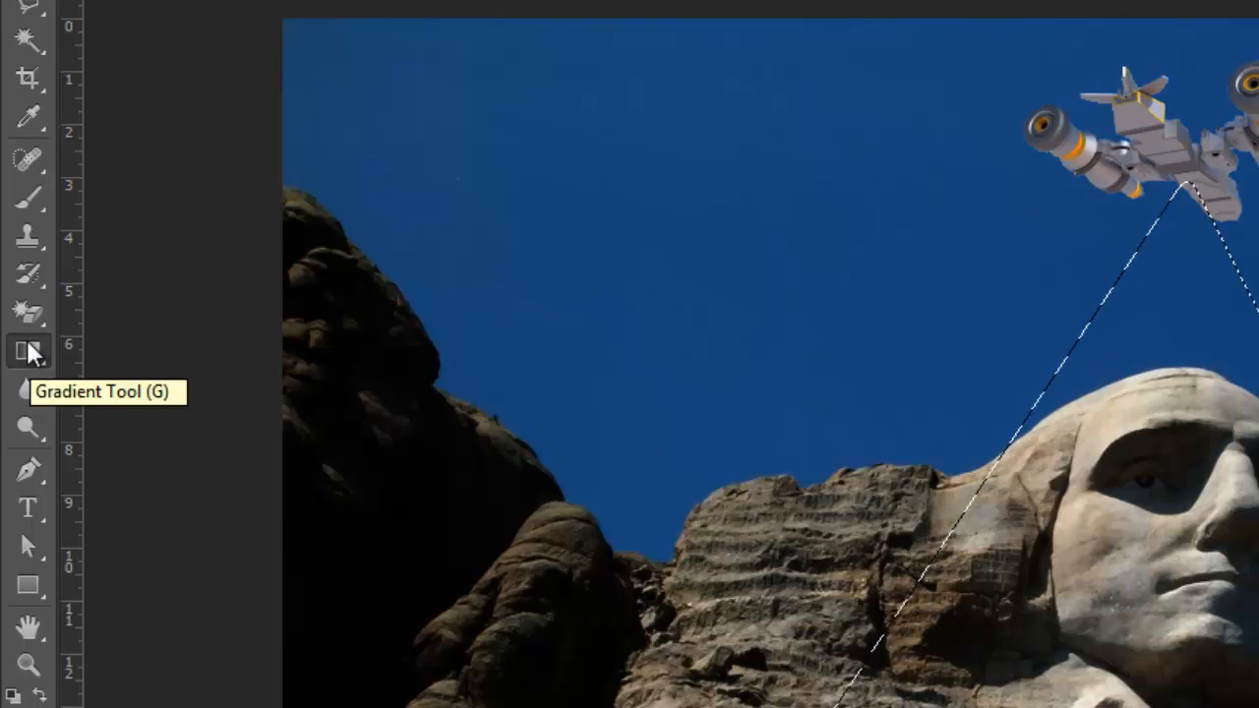
With the Gradient tool, edit the gradient and recolour its starting colour stop to green 1ae924
left_click(28, 382)
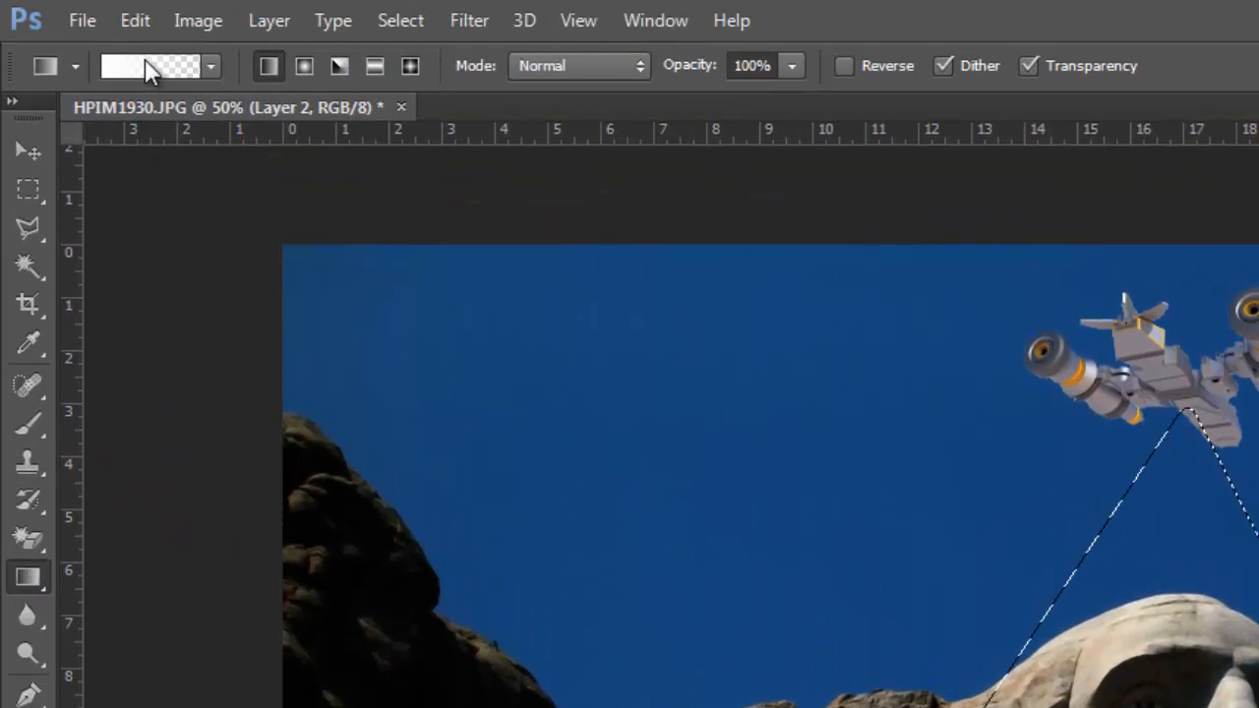
left_click(147, 70)
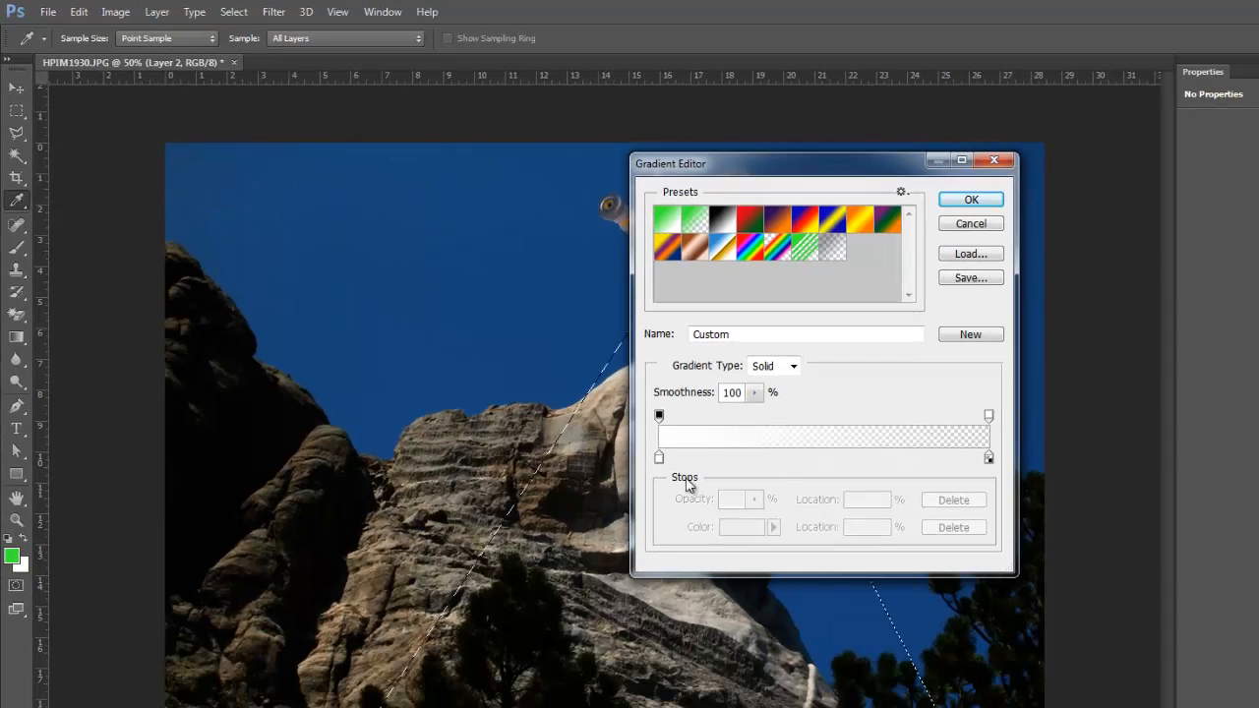
left_click(659, 458)
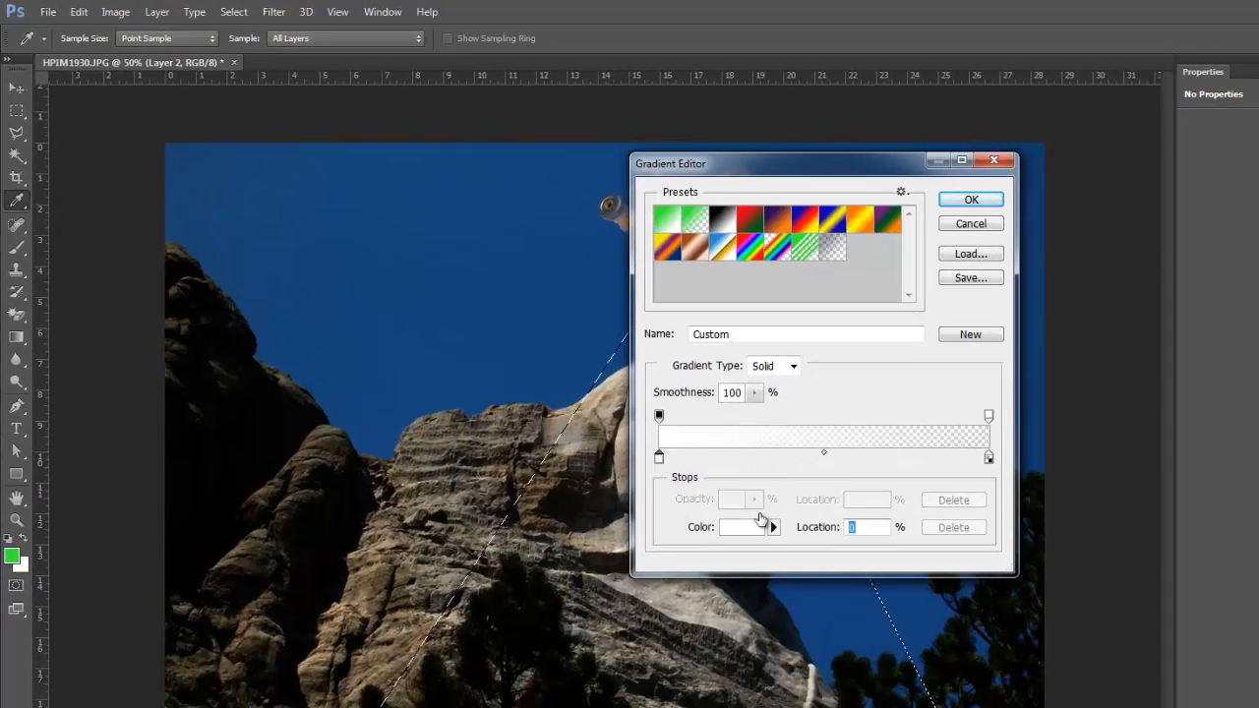
left_click(744, 529)
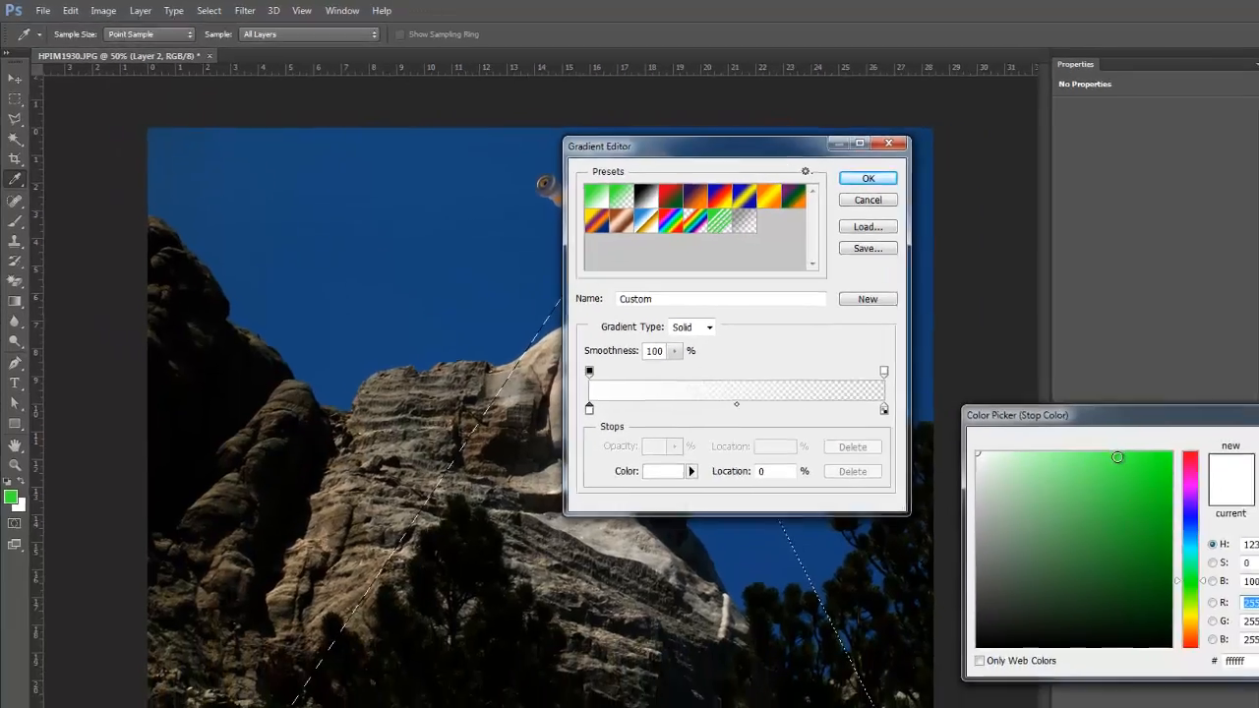
left_click(1250, 512)
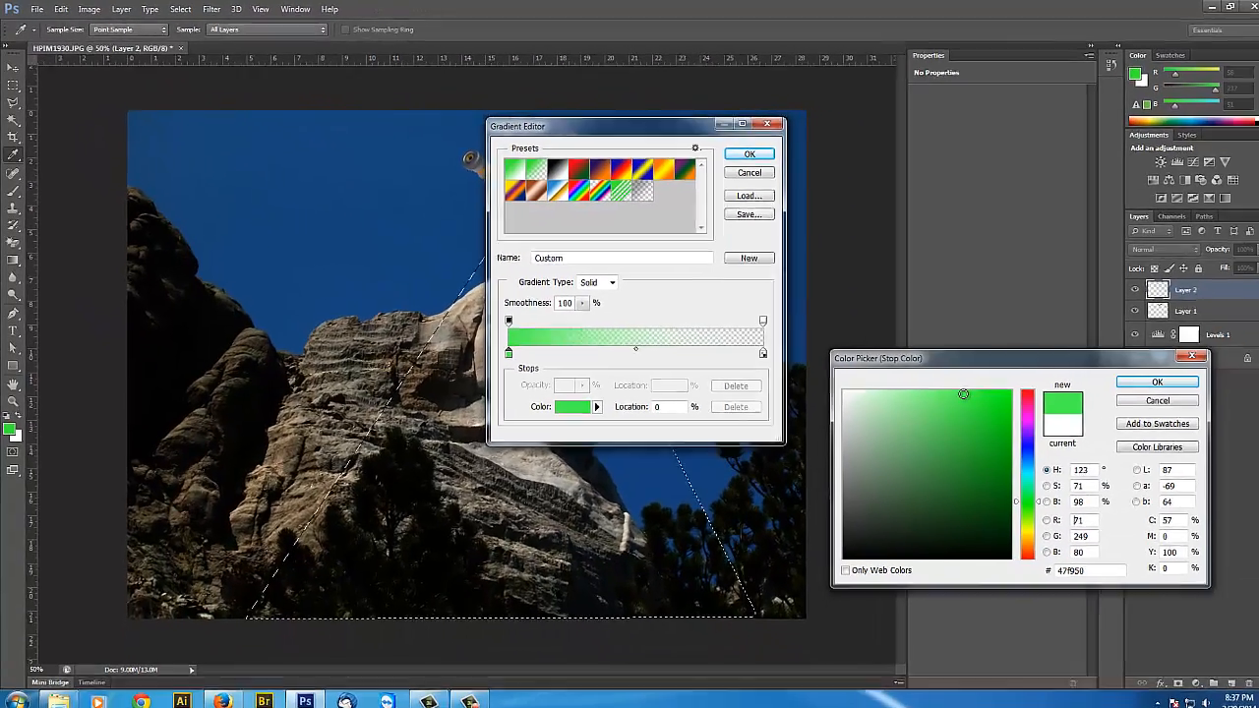
left_click(972, 397)
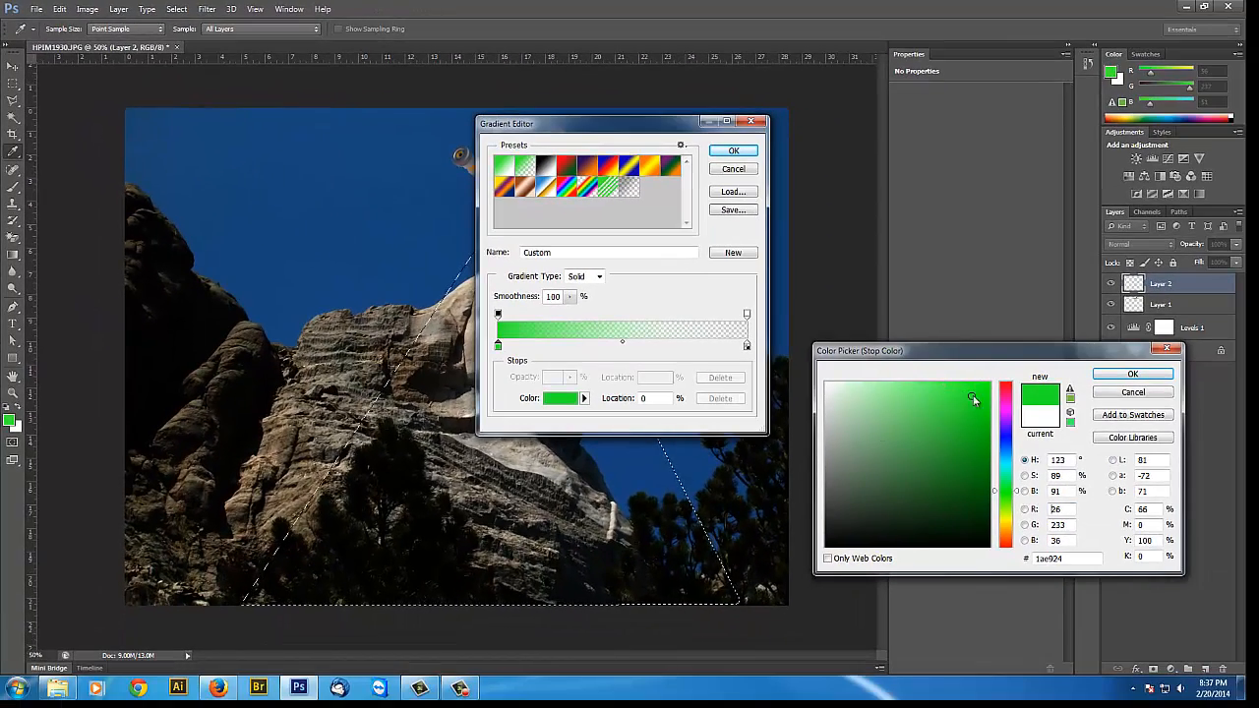
left_click(1132, 375)
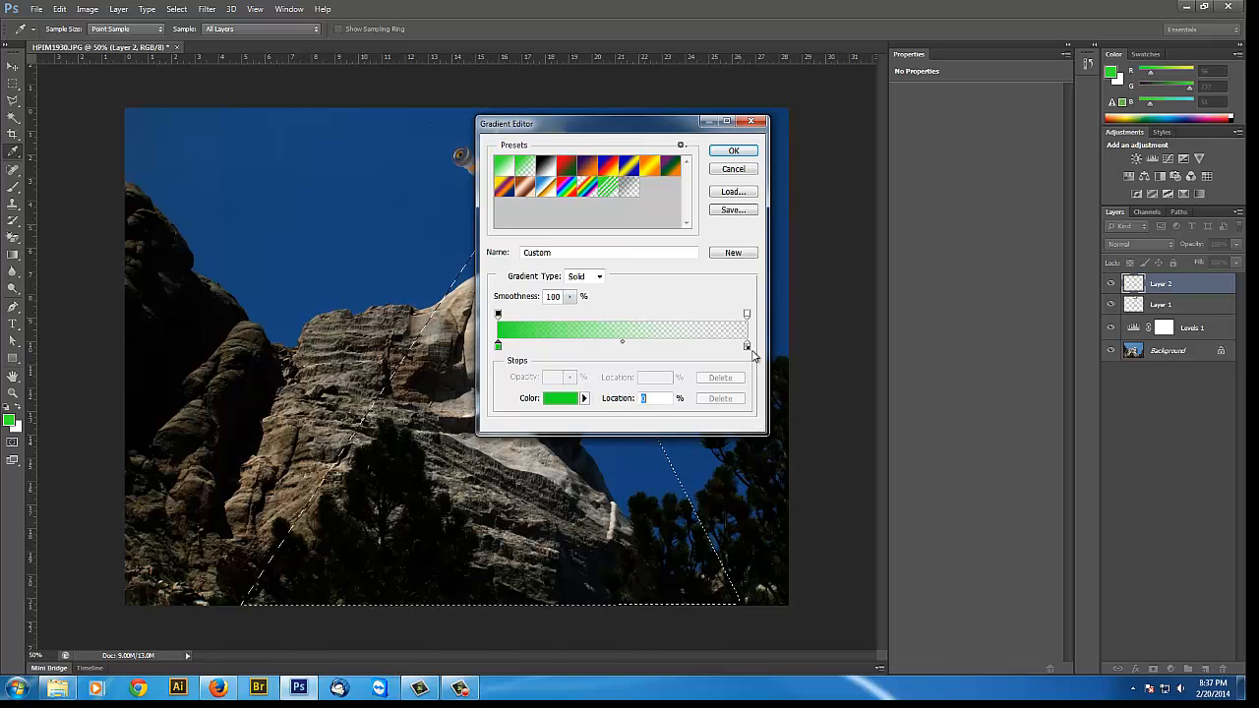
left_click(747, 347)
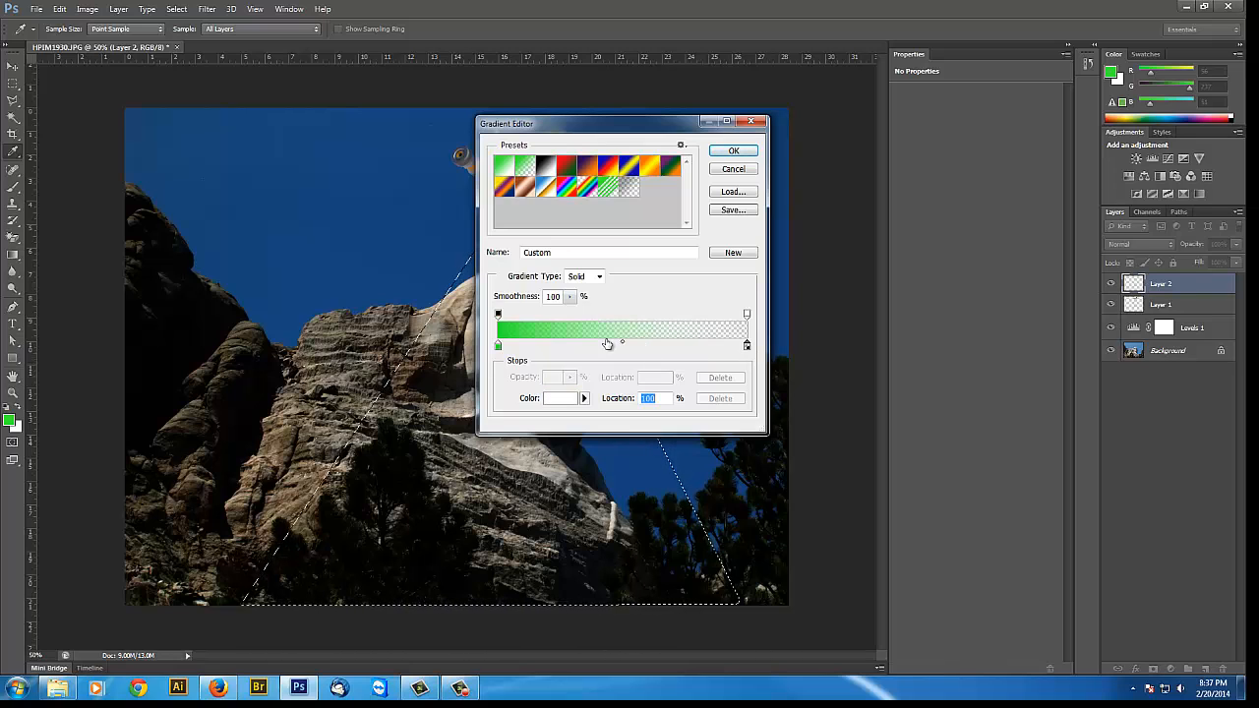
left_click(558, 399)
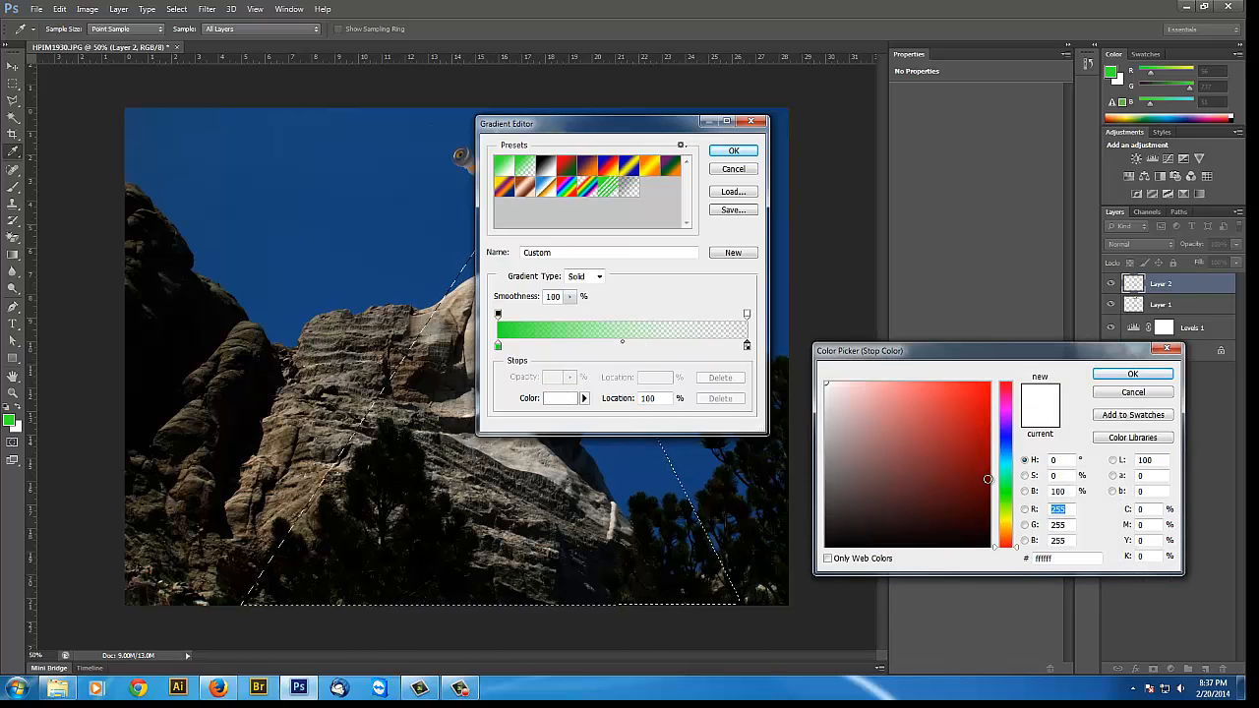
left_click_drag(1010, 502, 1010, 484)
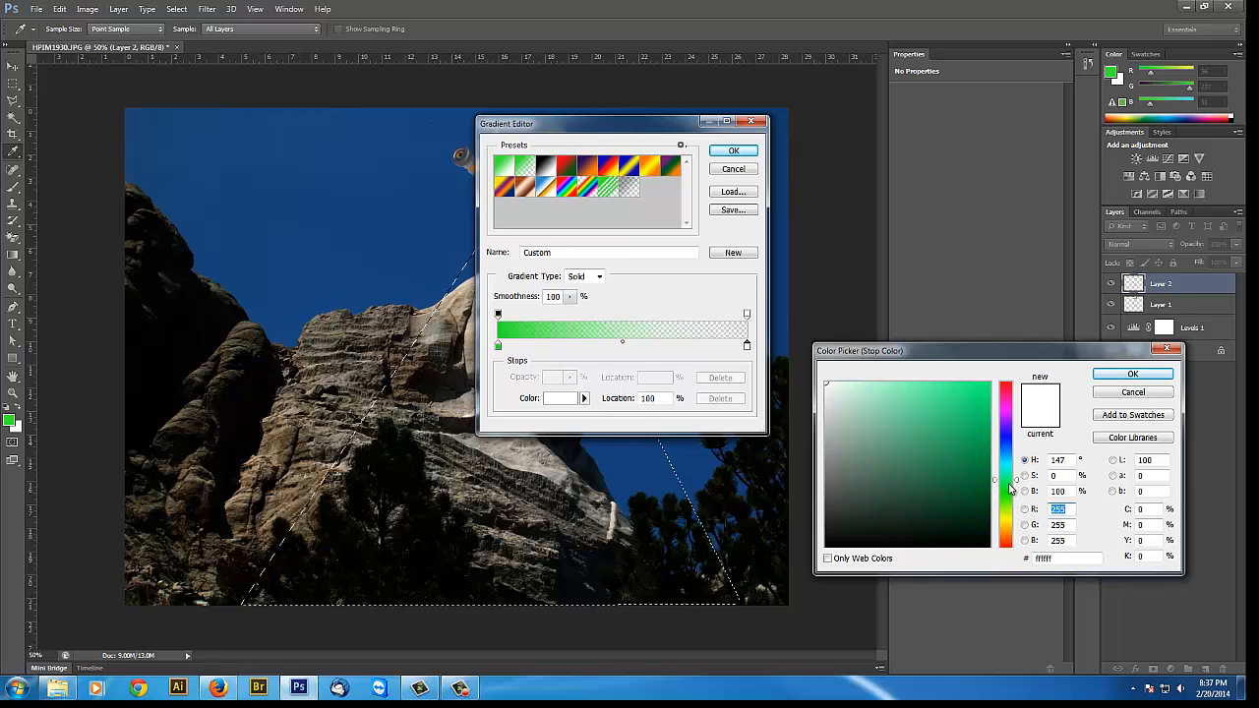
left_click(973, 399)
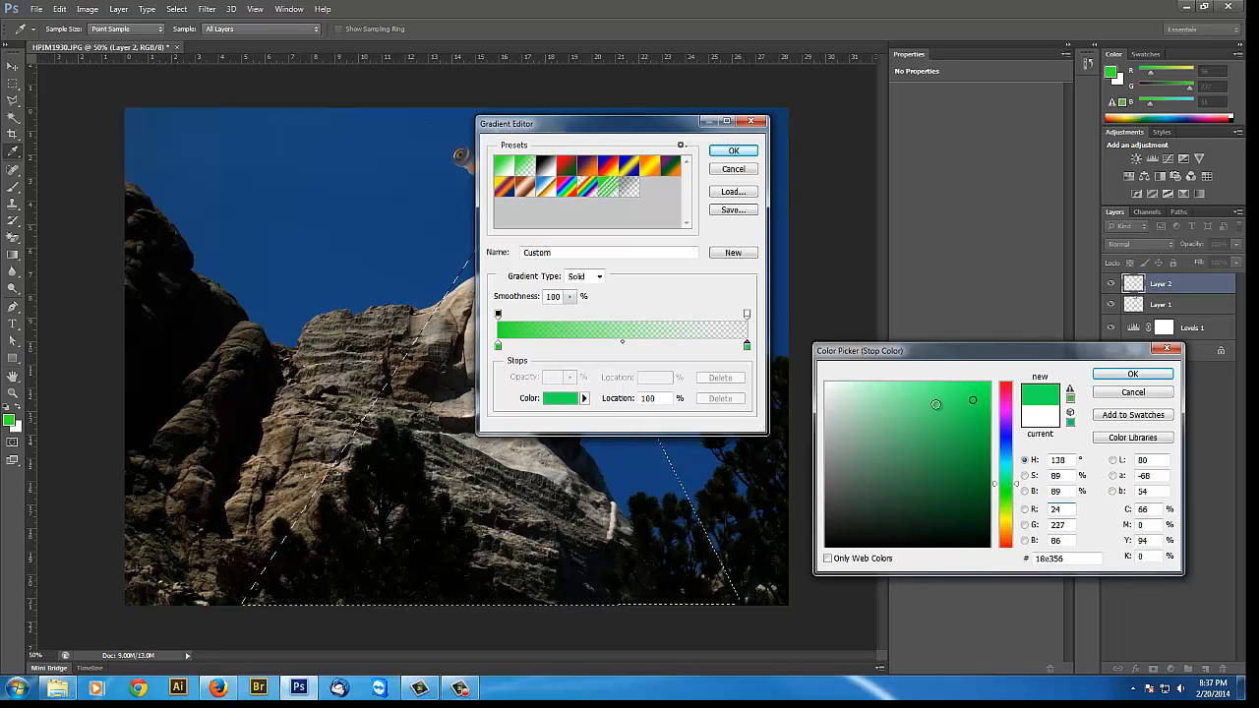
left_click(1132, 394)
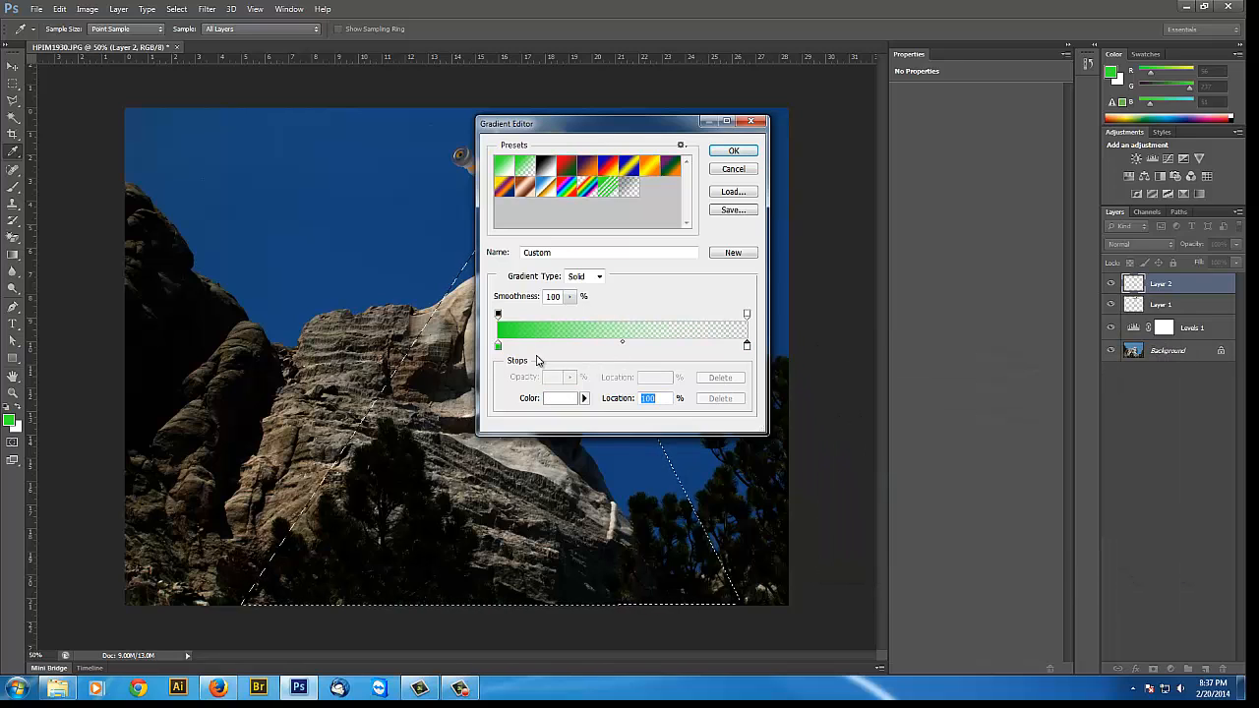
Replace the gradient's white end stop with a copy of the green starting stop placed at location 100%
key("alt")
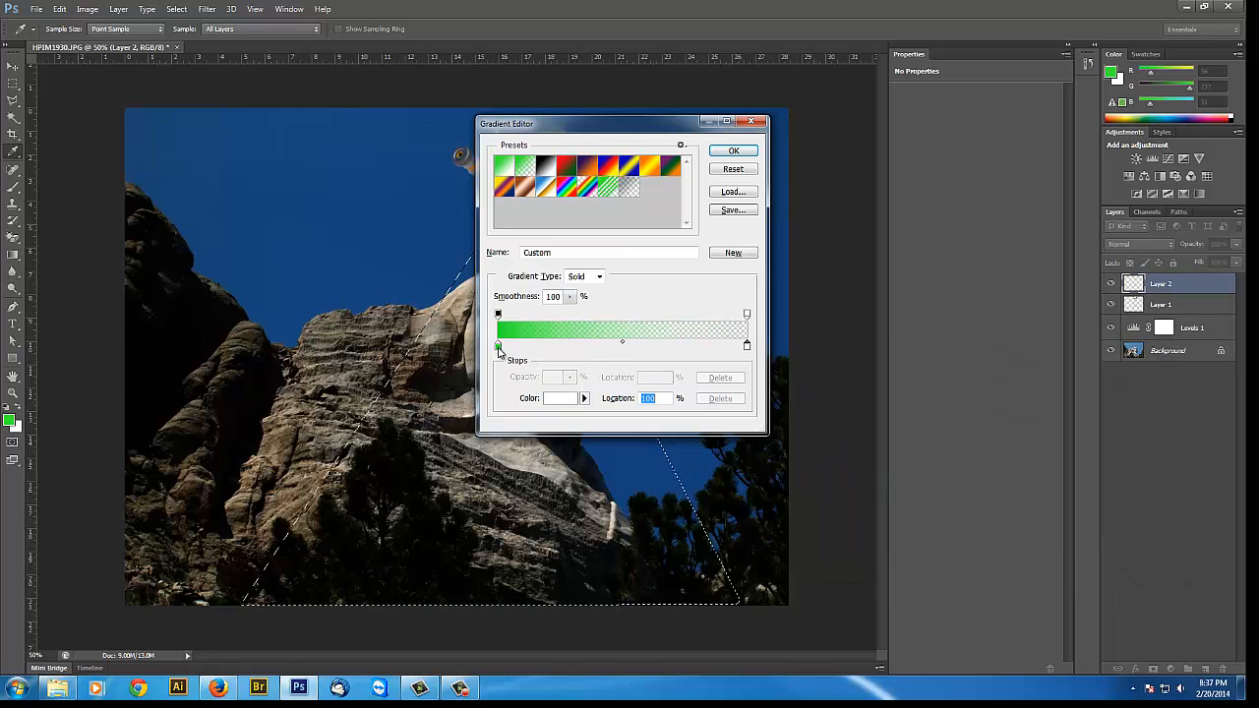
left_click_drag(498, 349, 519, 366)
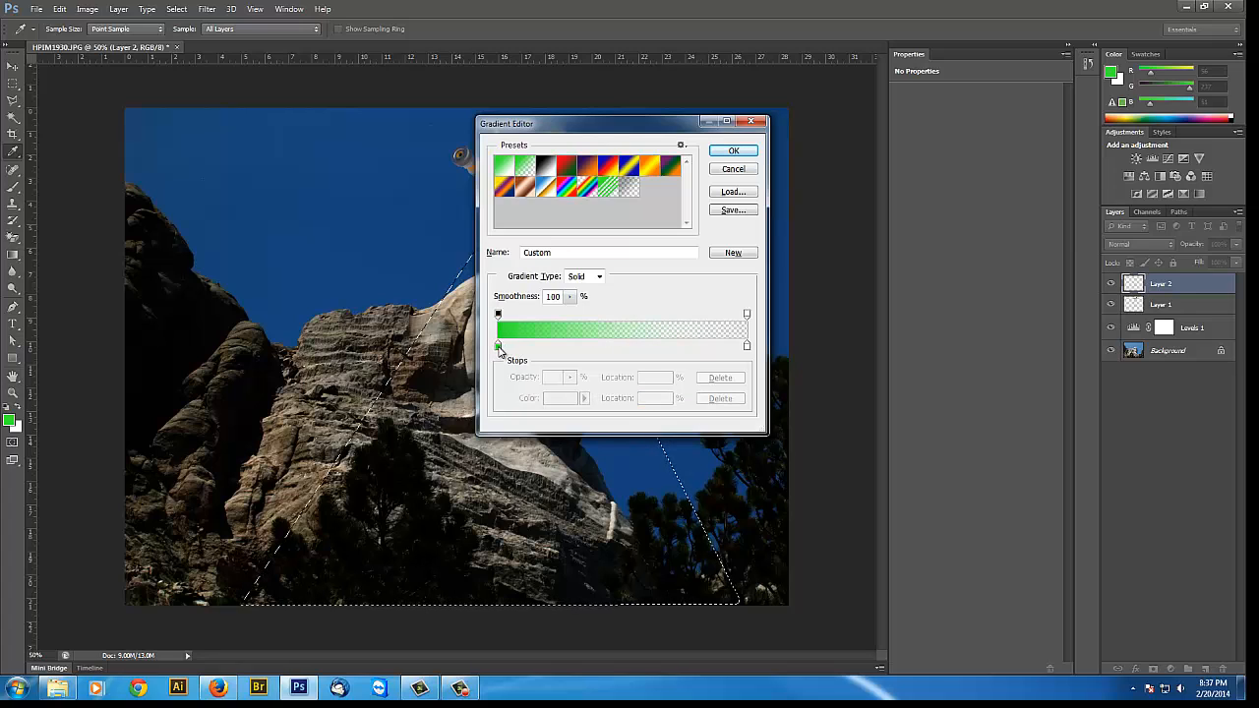
left_click(499, 346)
left_click_drag(499, 348, 607, 355)
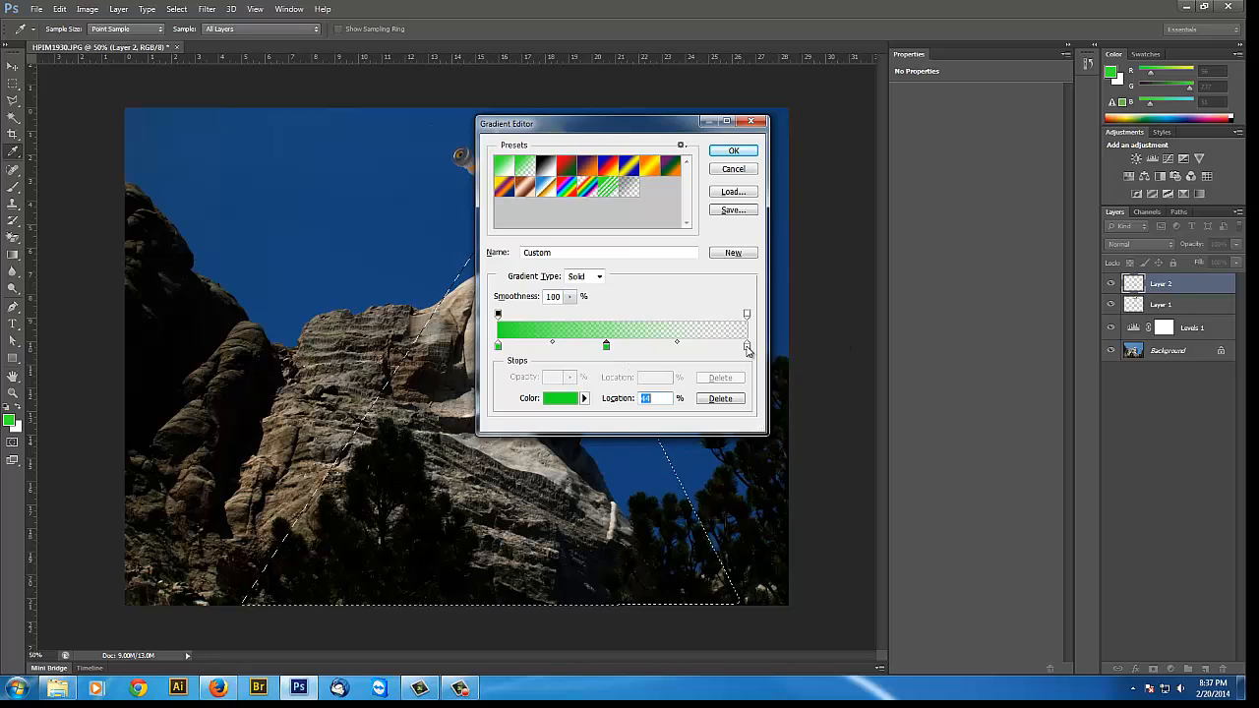
left_click_drag(747, 346, 747, 372)
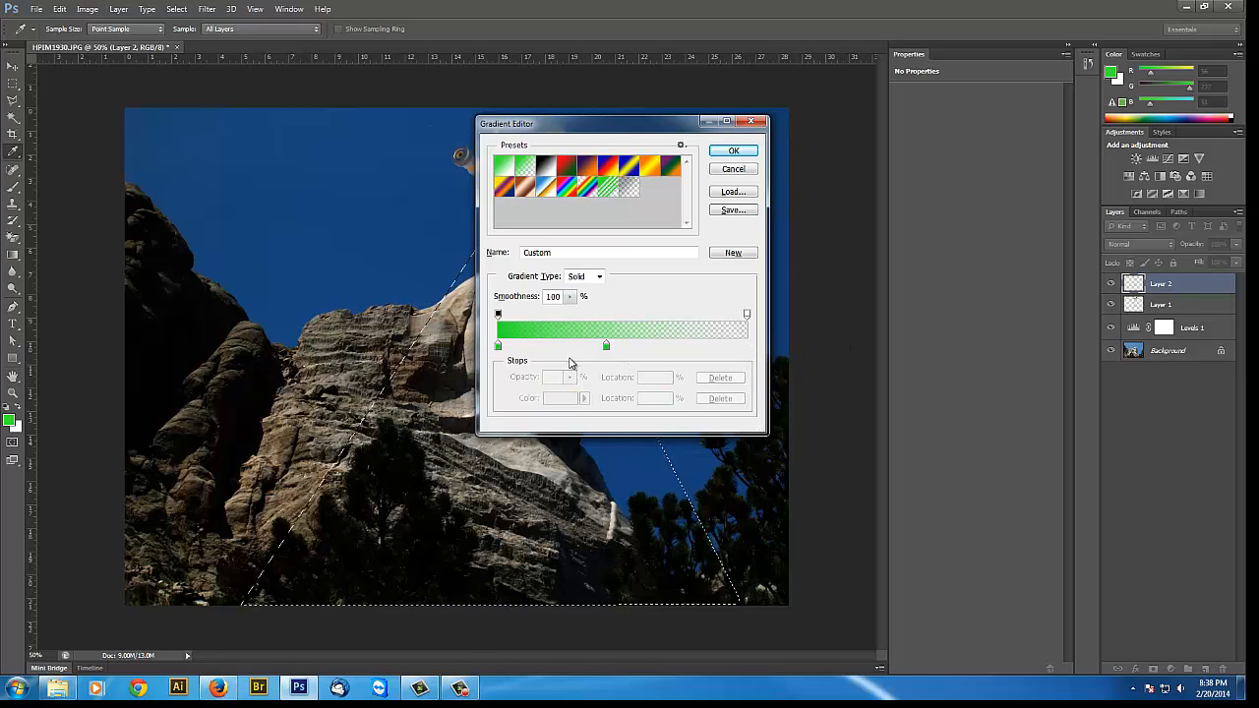
left_click_drag(607, 346, 752, 349)
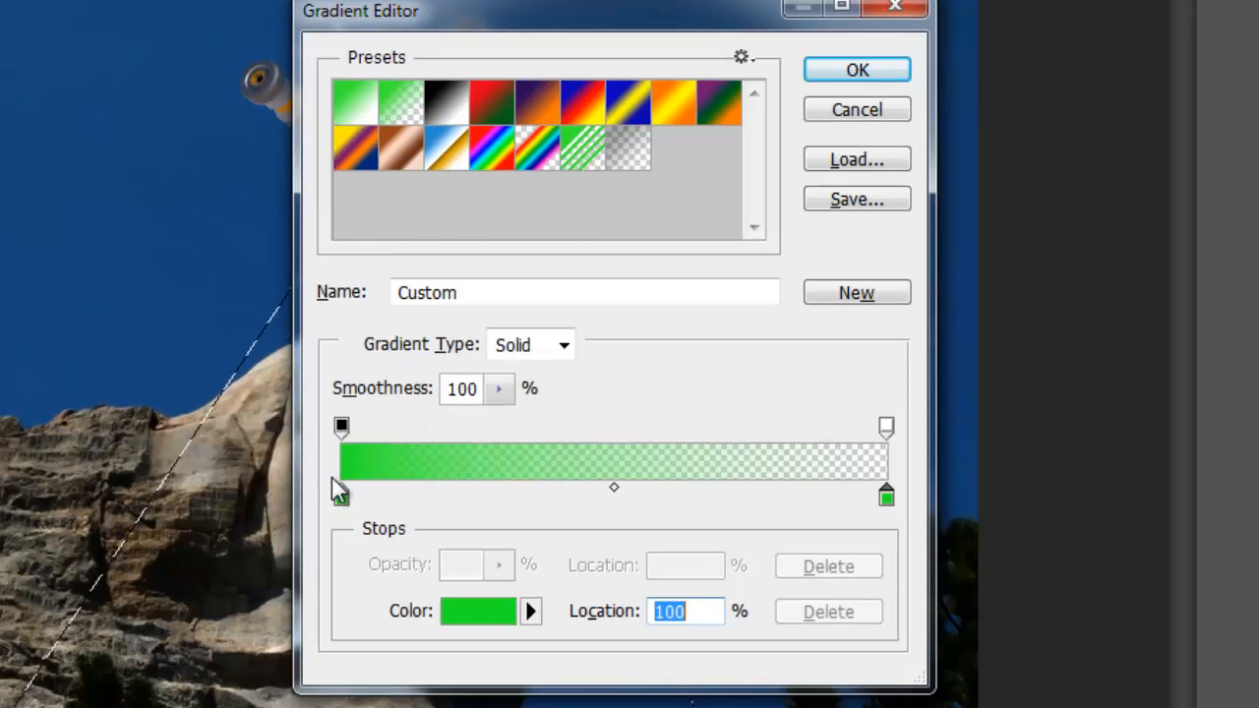
Accept the green-to-transparent gradient, apply it inside the triangle from the spaceship's underside straight down to the photo's lower edge, and drop the selection
left_click(341, 427)
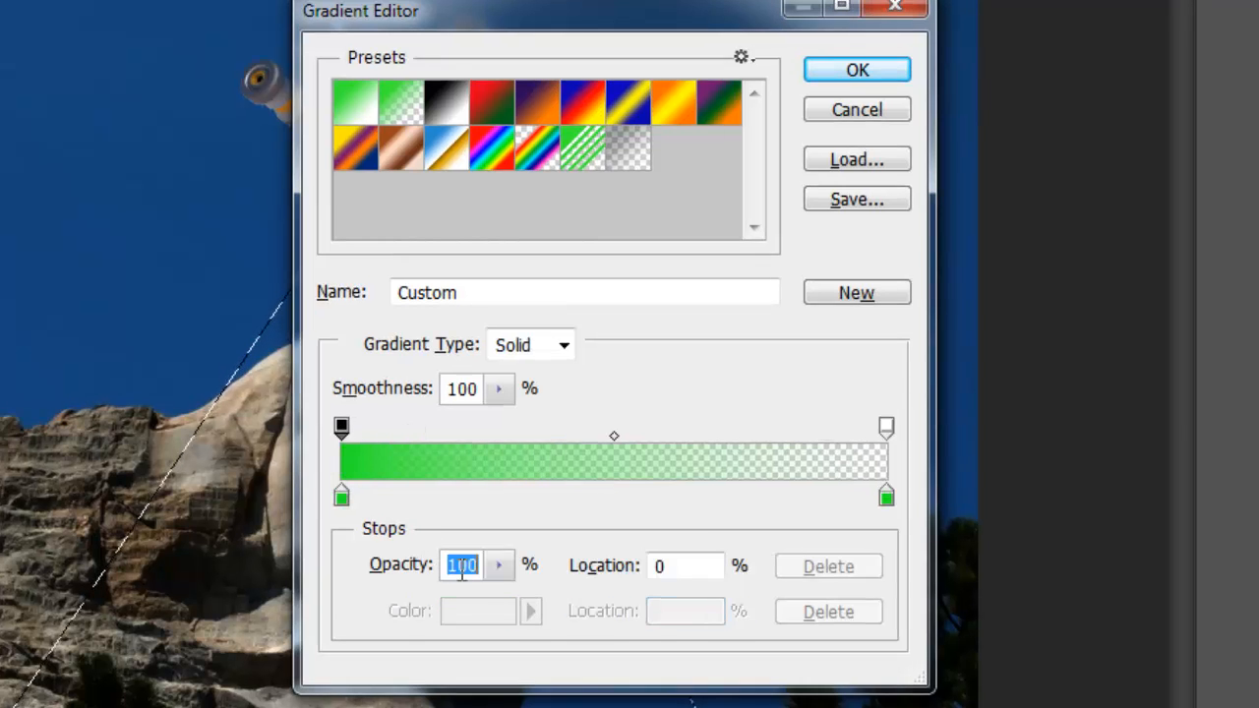
left_click(887, 427)
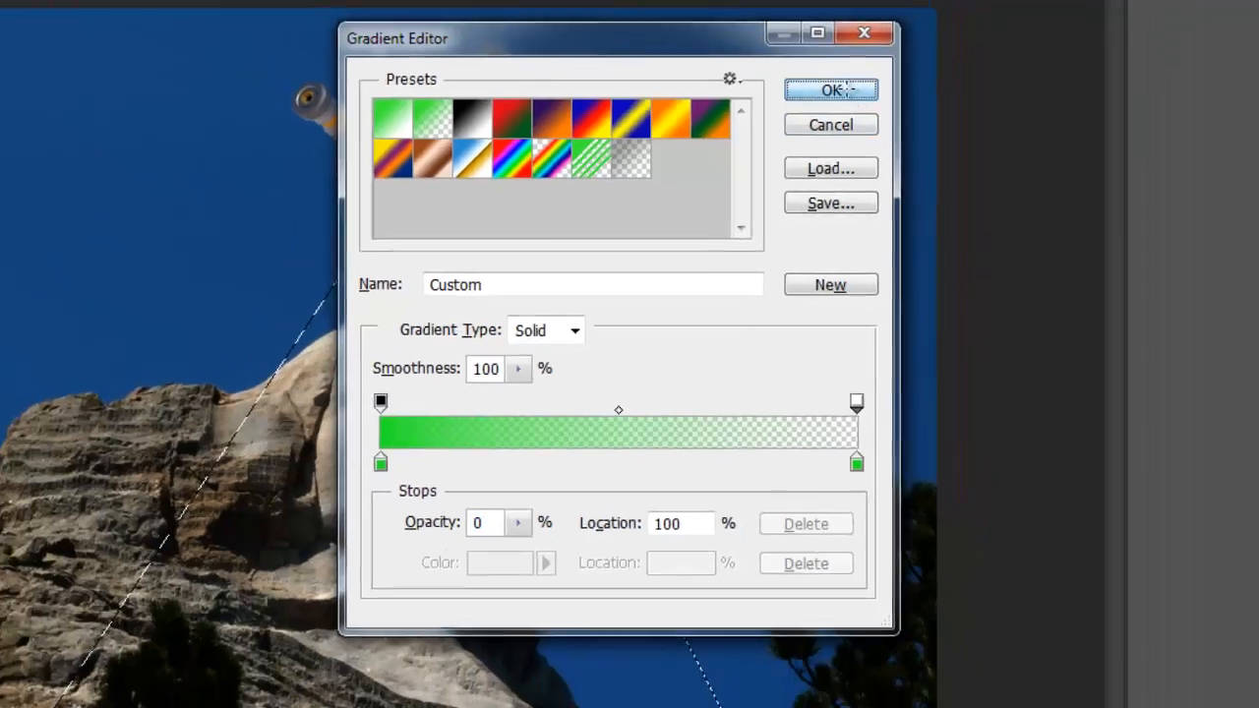
left_click(876, 73)
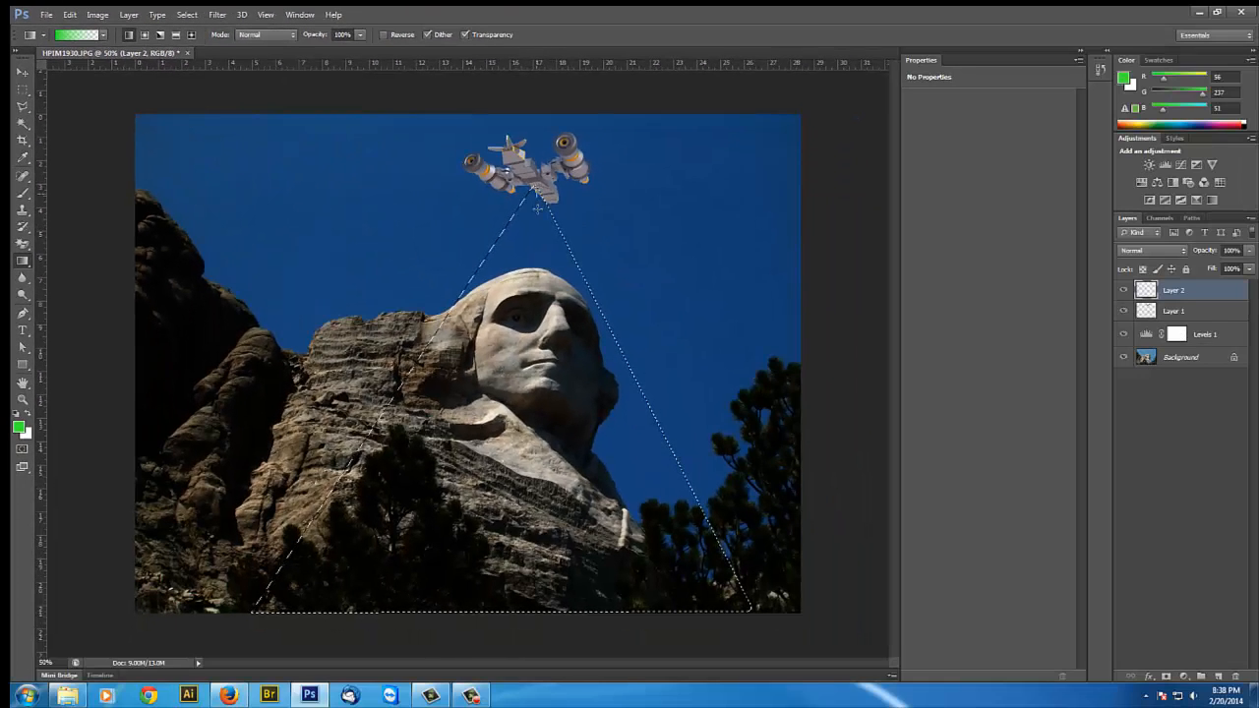
left_click_drag(536, 192, 533, 610)
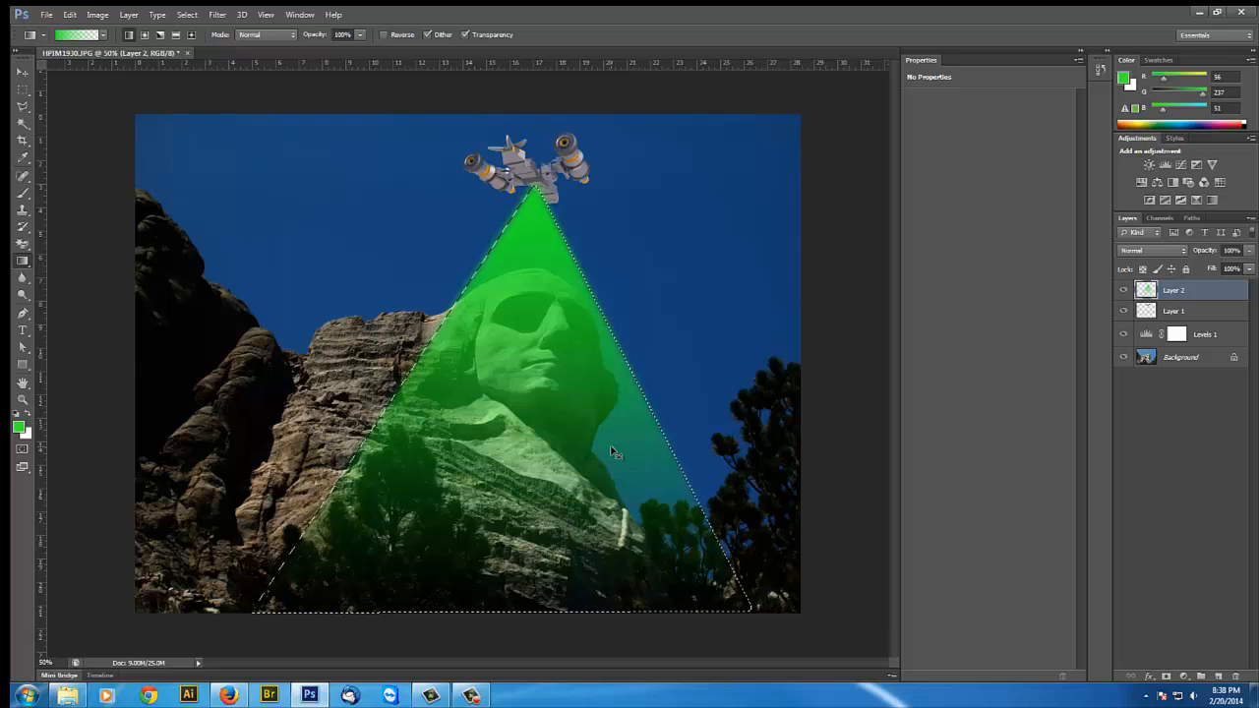
key("ctrl+d")
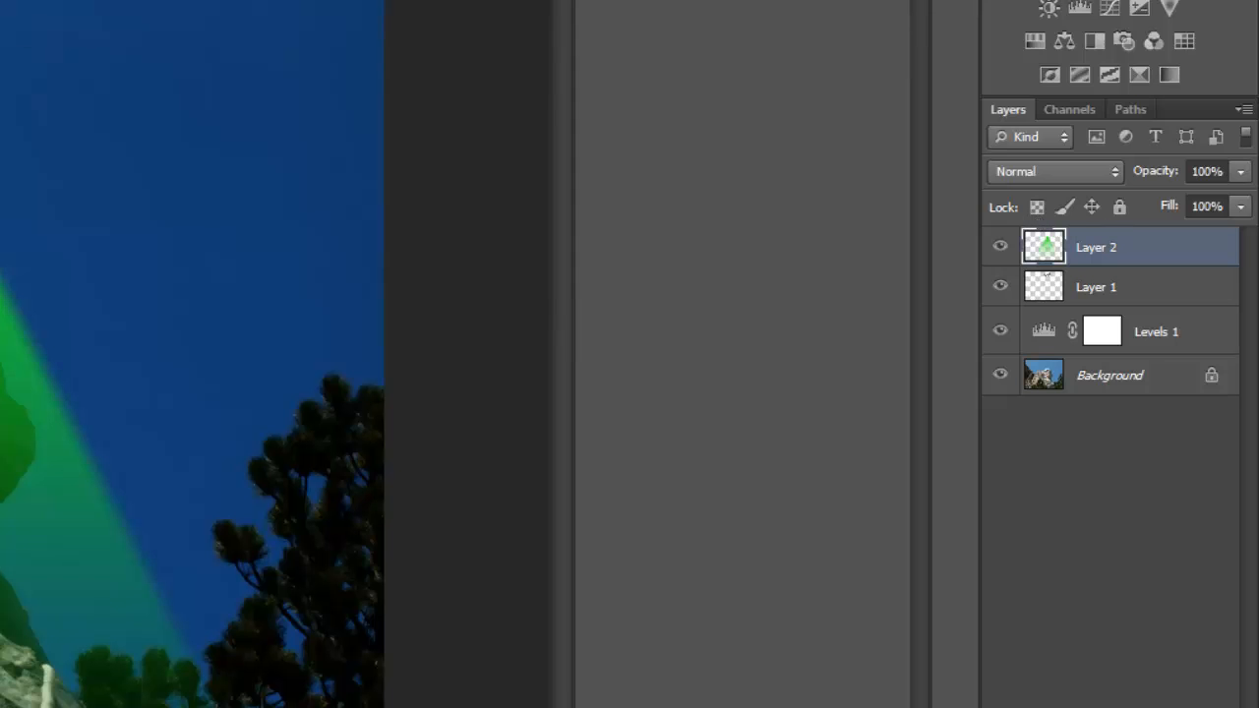
Try out successive blend modes on the beam's Layer 2, going from Dissolve through to Overlay
left_click(1074, 173)
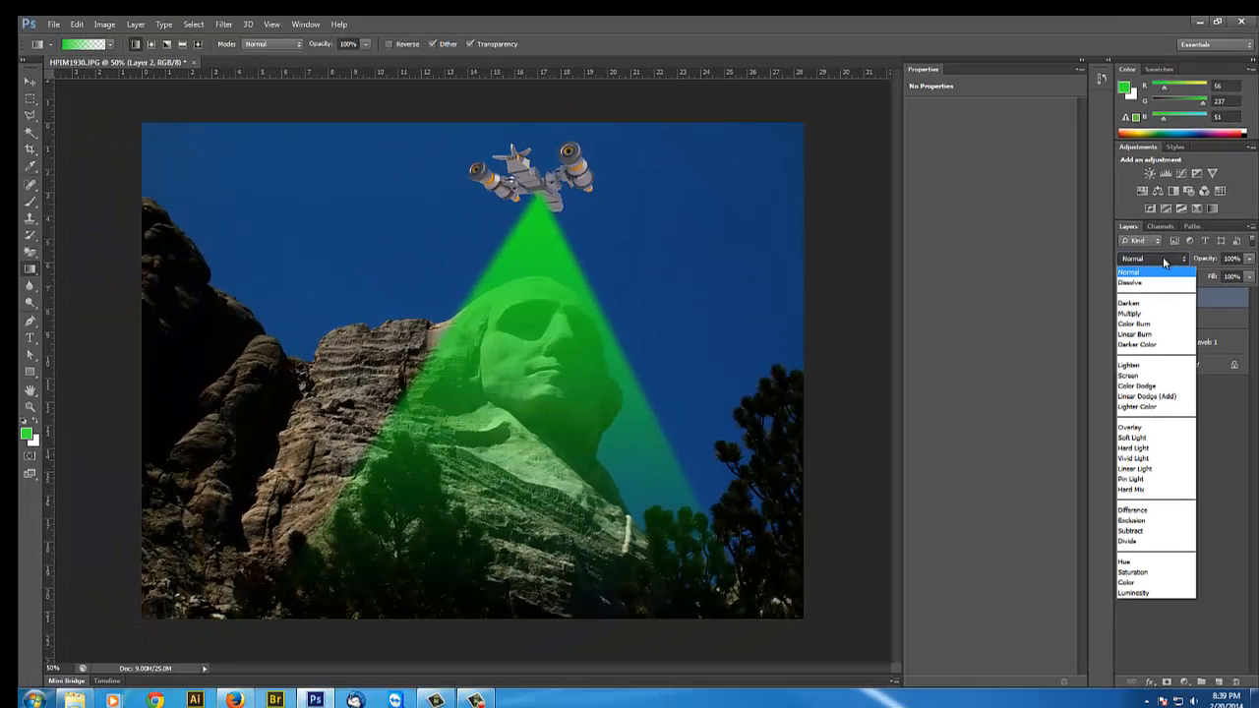
left_click(1163, 256)
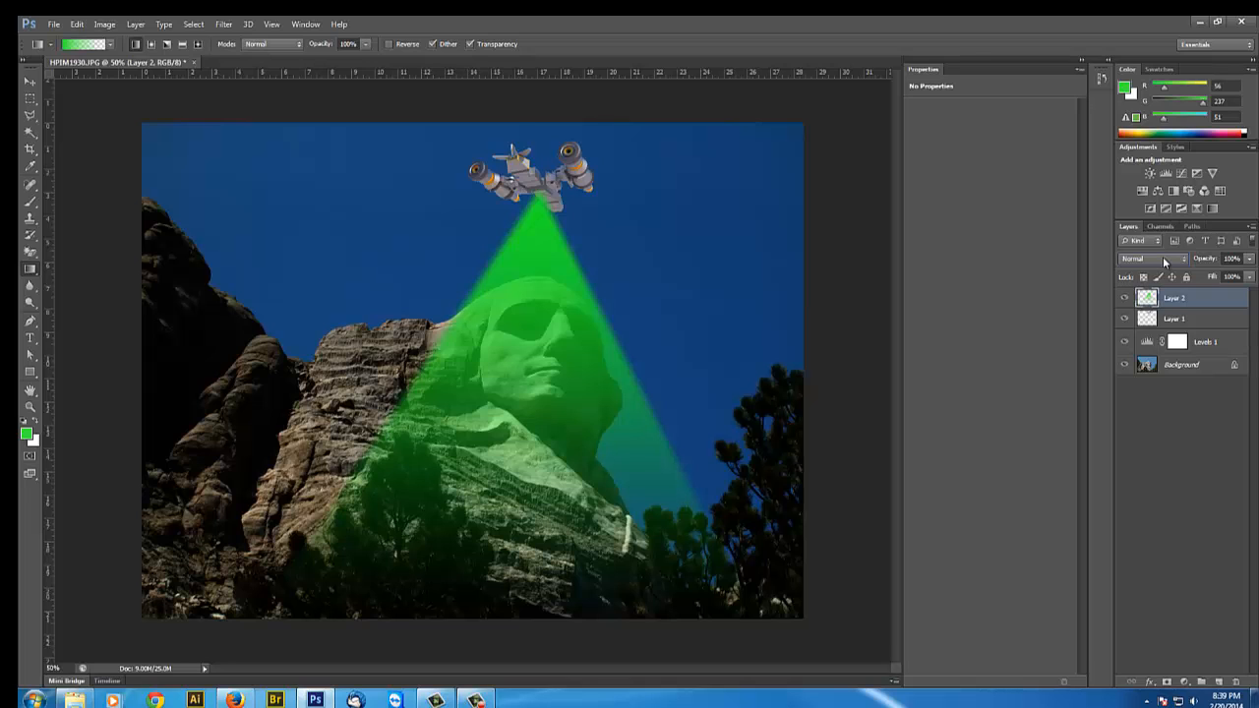
key("Down")
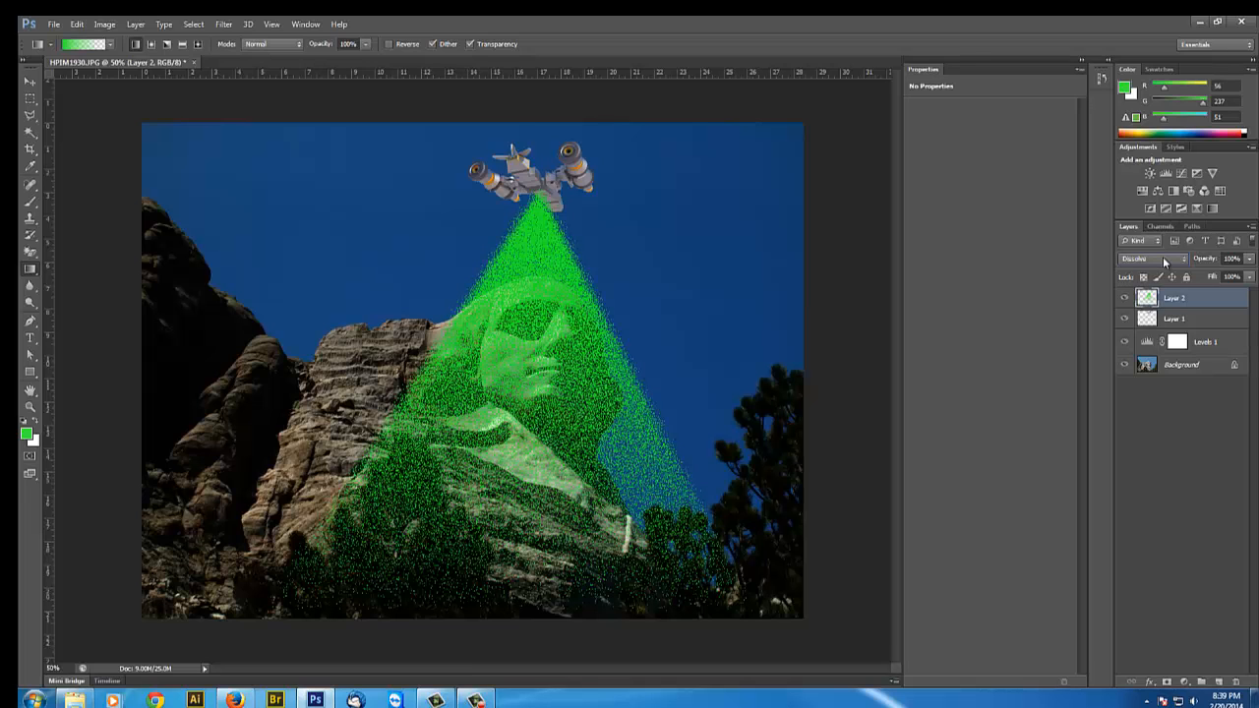
key("Down")
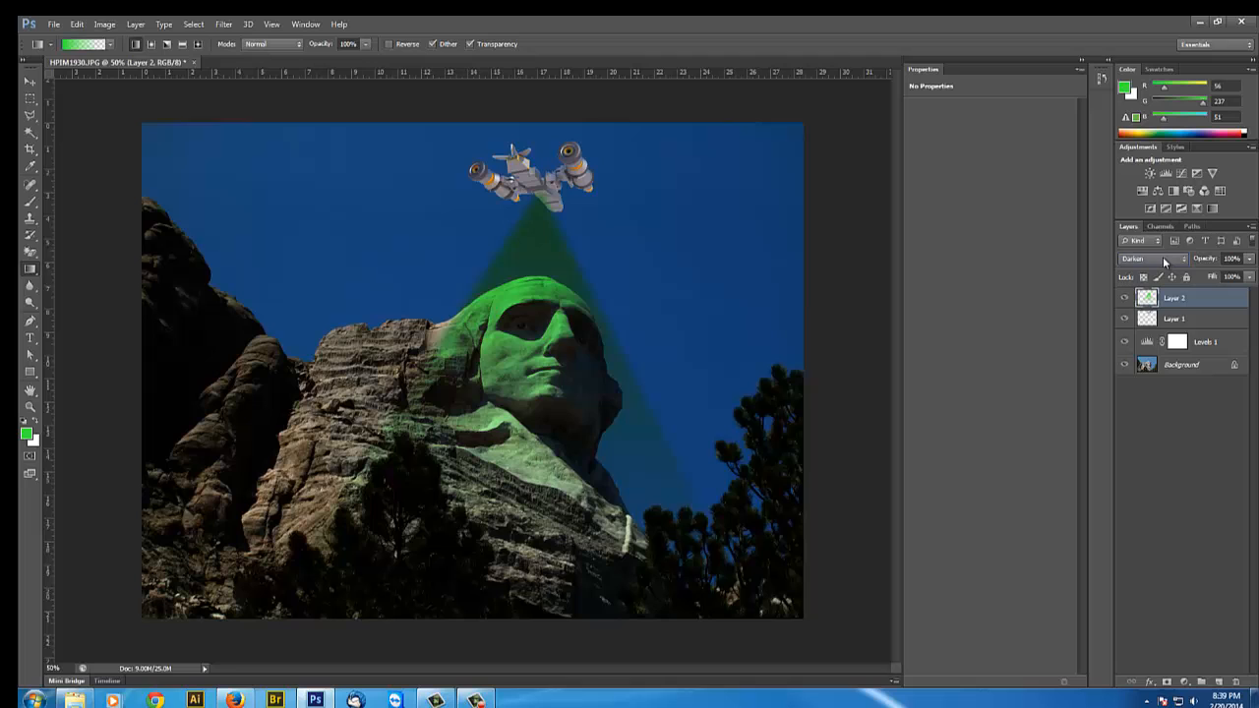
key("Down")
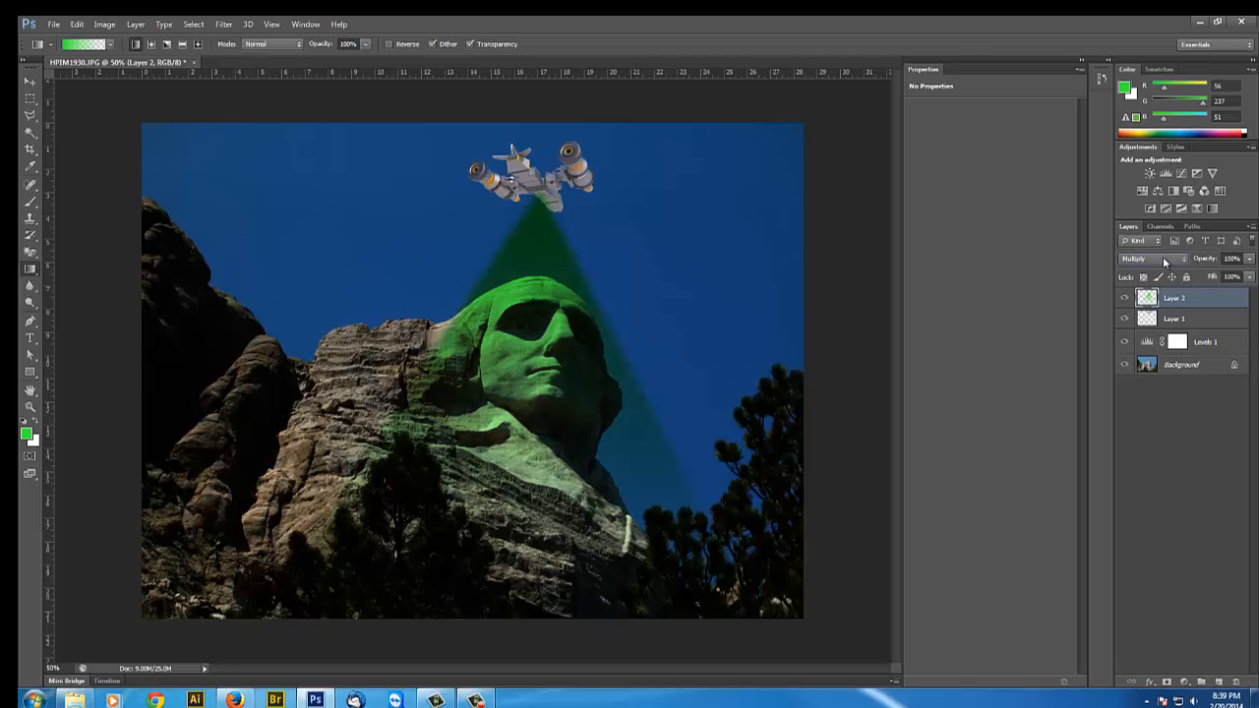
key("Down")
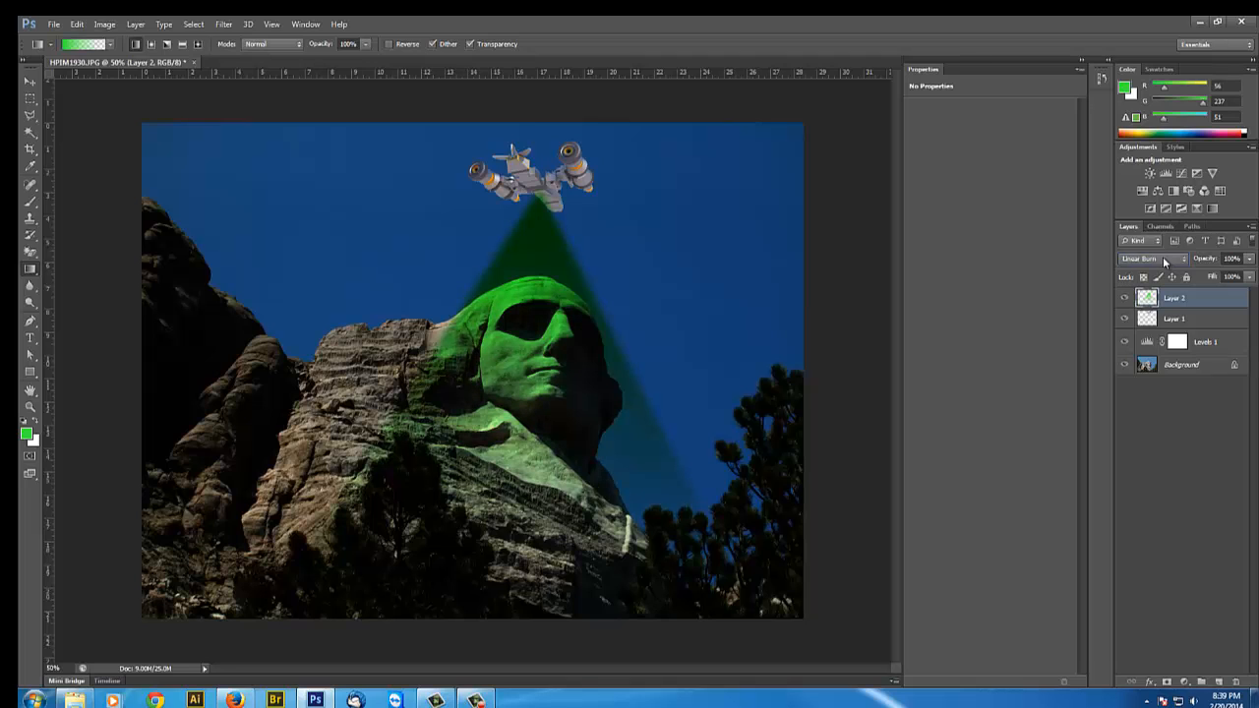
key("Down")
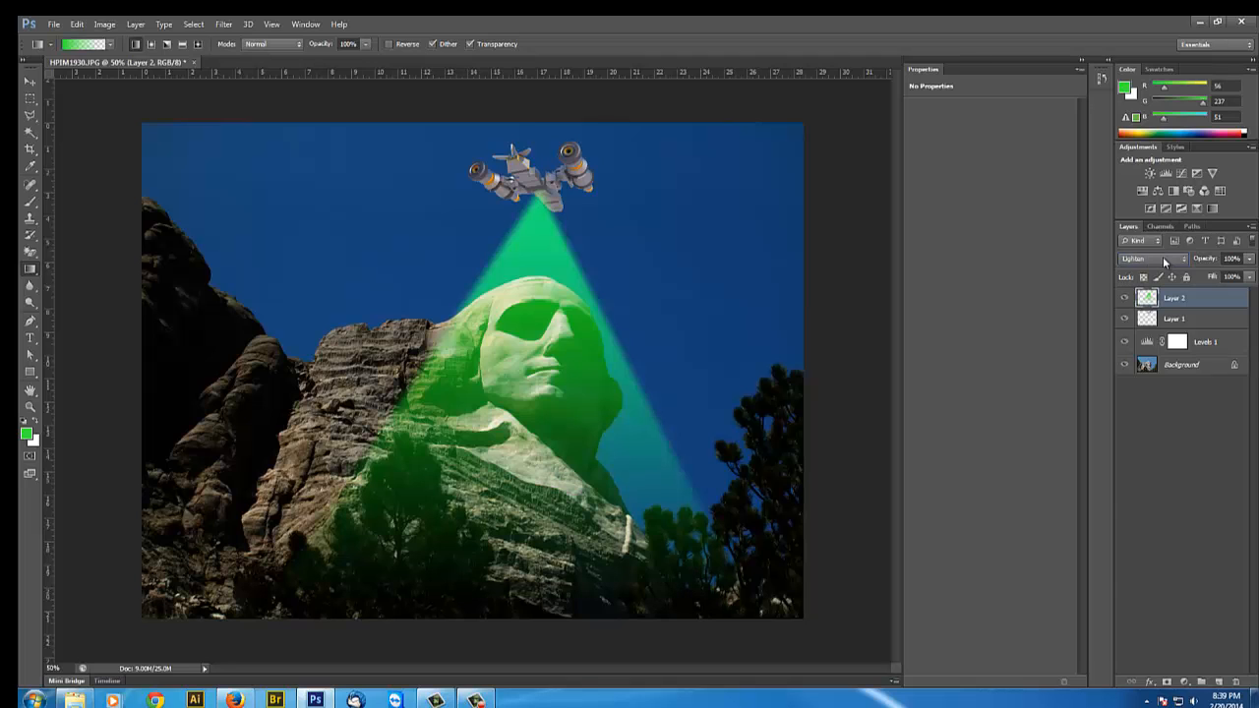
key("Down")
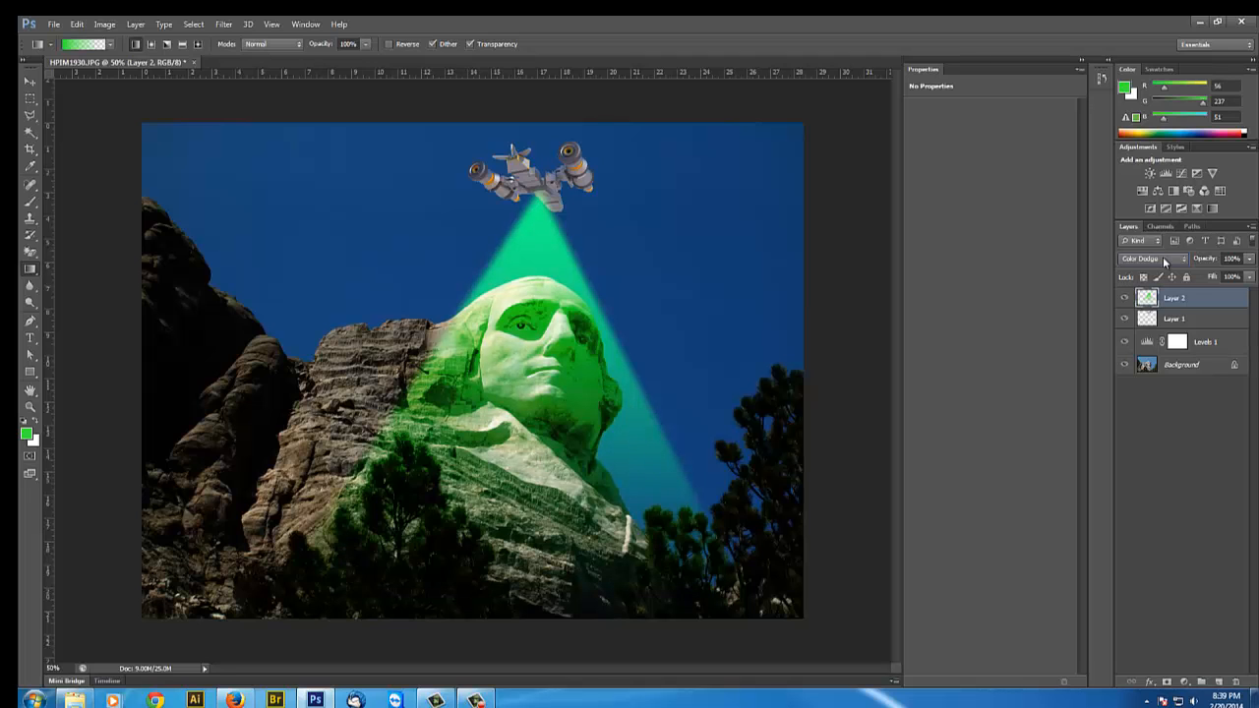
key("Down")
key("Down")
key("Down")
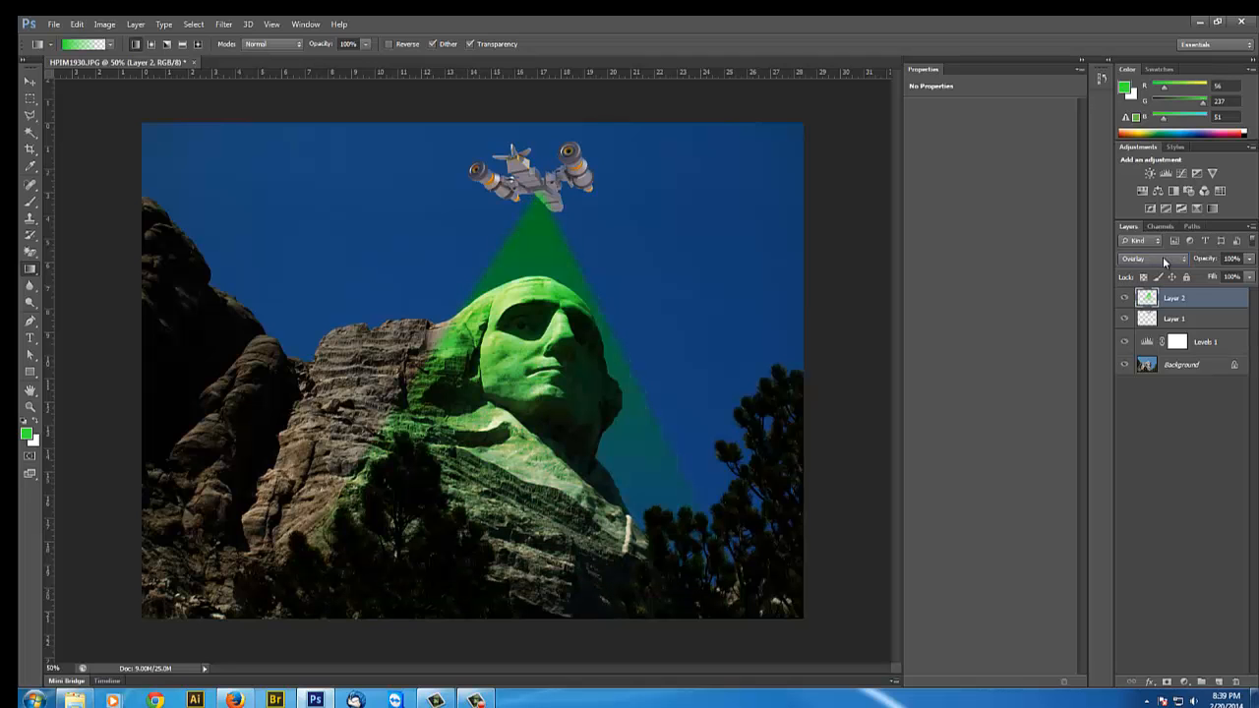